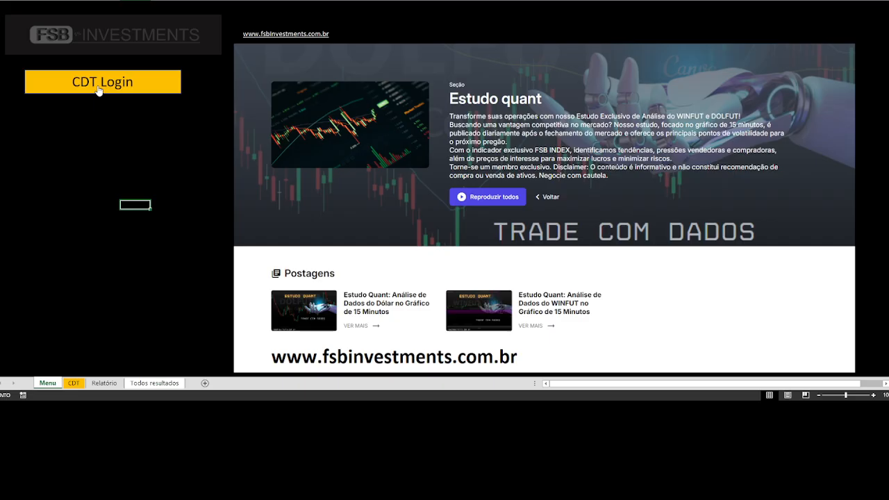
- Open the CDT daily trade control sheet from the menu sheet's CDT Login link
click(99, 91)
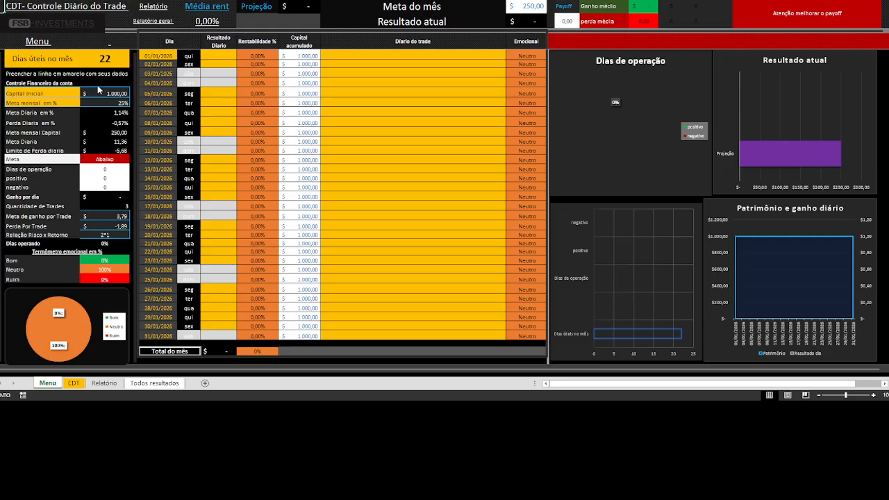
click(443, 131)
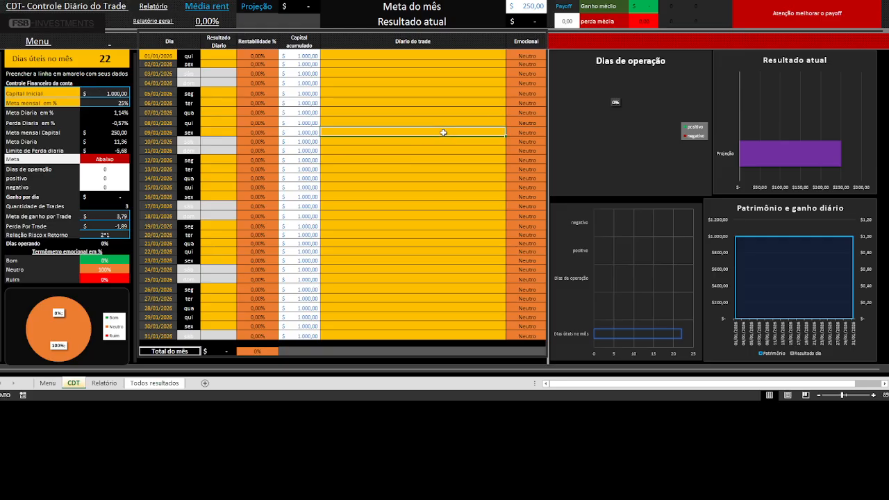
- Set the first date in the Dia column to 02/02
key(Left)
key(Left)
key(Left)
key(Left)
key(Left)
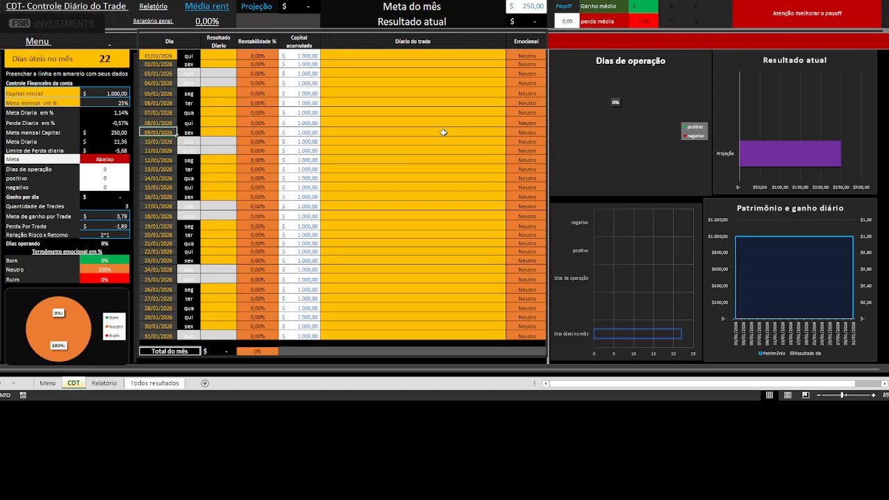
key(Up)
key(Up)
key(Up)
key(Up)
key(Up)
key(Up)
key(Up)
key(Up)
key(Up)
key(Down)
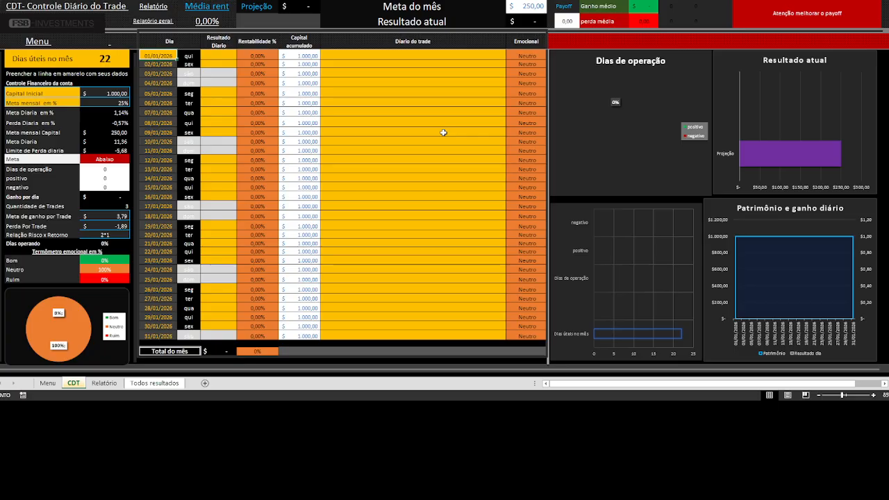
text(02/02)
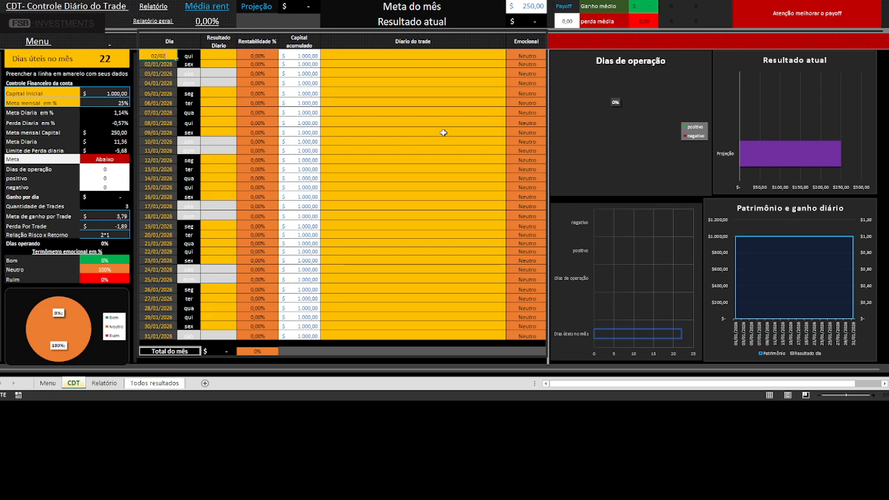
key(Return)
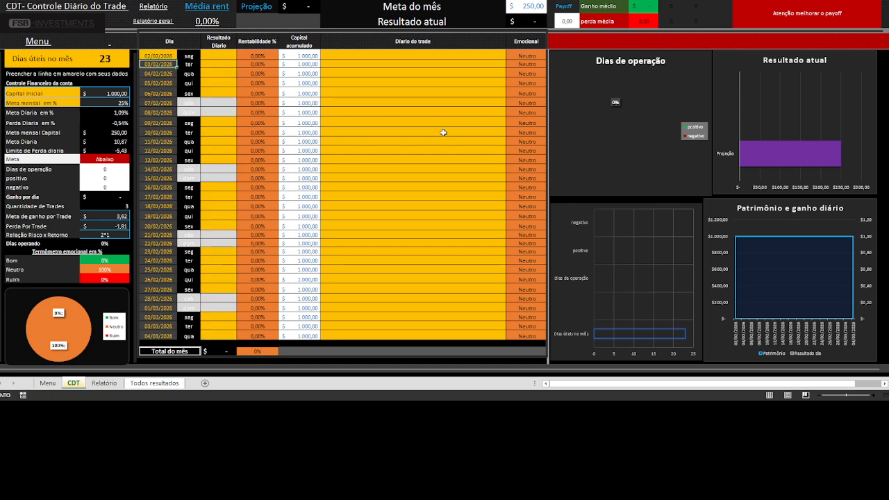
- Examine the February dates and weekdays down the Dia column to the end of the table and back up
key(Down)
key(Down)
key(Down)
key(Down)
key(Down)
key(Down)
key(Down)
key(Down)
key(Down)
key(Down)
key(Down)
key(Down)
key(Down)
key(Down)
key(Down)
key(Down)
key(Down)
key(Down)
key(Down)
key(Down)
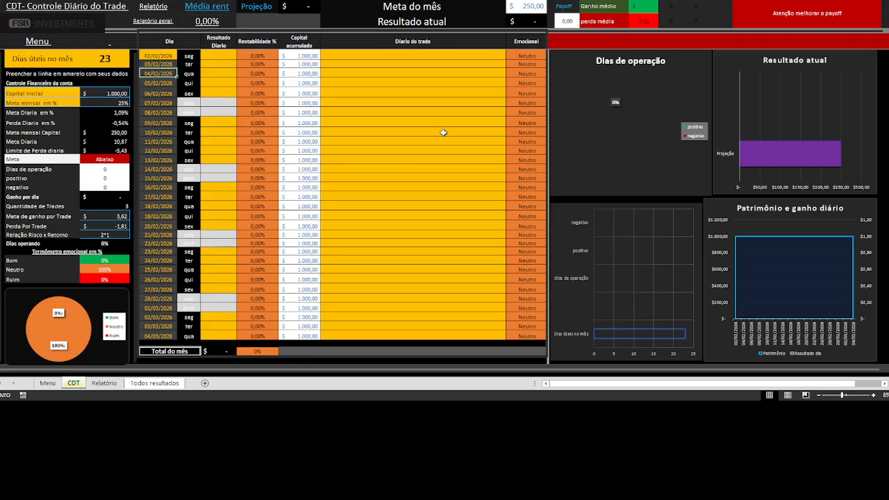
key(Up)
key(Up)
key(Up)
key(Up)
key(Up)
key(Up)
key(Up)
key(Up)
key(Up)
key(Up)
key(Up)
key(Up)
key(Up)
key(Up)
key(Up)
key(Up)
key(Up)
key(Up)
key(Up)
key(Up)
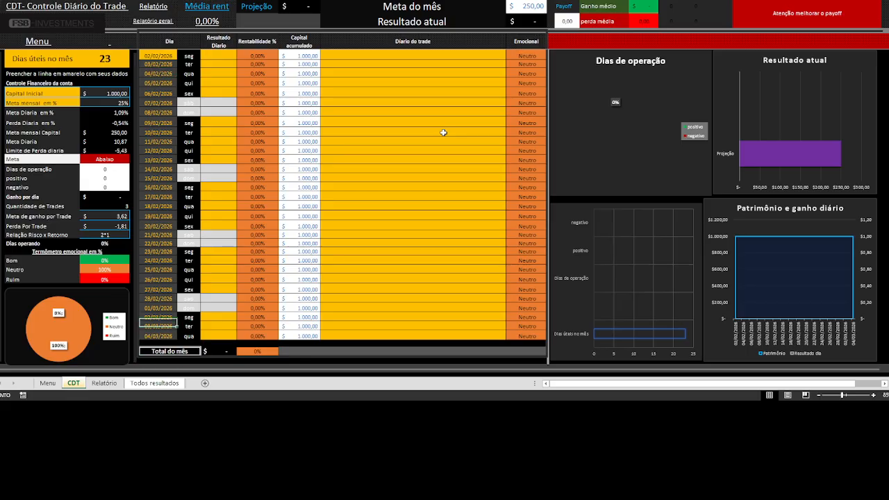
- Examine the Dias úteis no mês value beside the trade table for the February start date
key(Up)
key(Down)
key(Left)
key(Left)
key(Left)
key(Right)
key(Right)
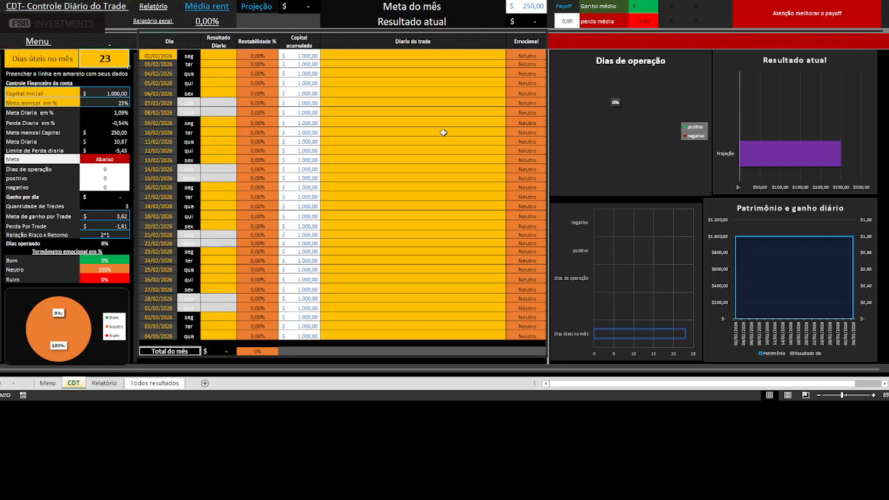
key(Left)
key(Right)
key(Left)
key(Left)
key(Right)
key(Right)
key(Right)
key(Left)
key(Left)
- Set the first date in the Dia column to 01/01
click(219, 55)
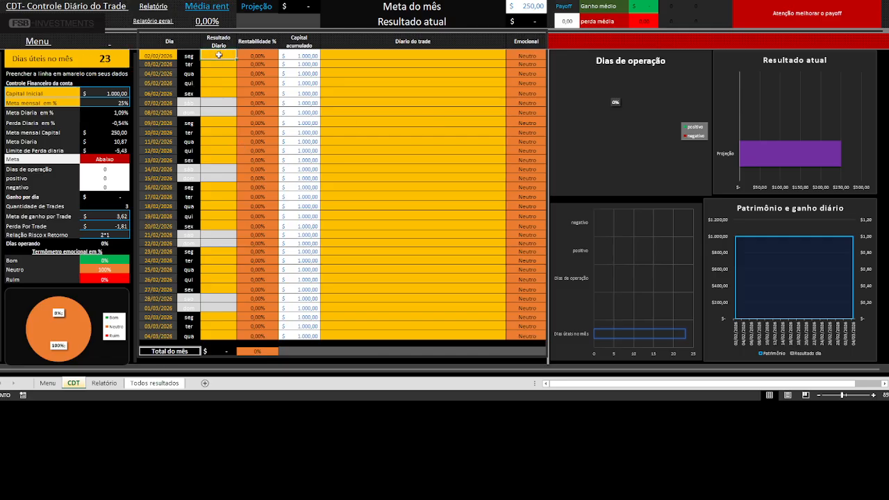
key(Left)
key(Left)
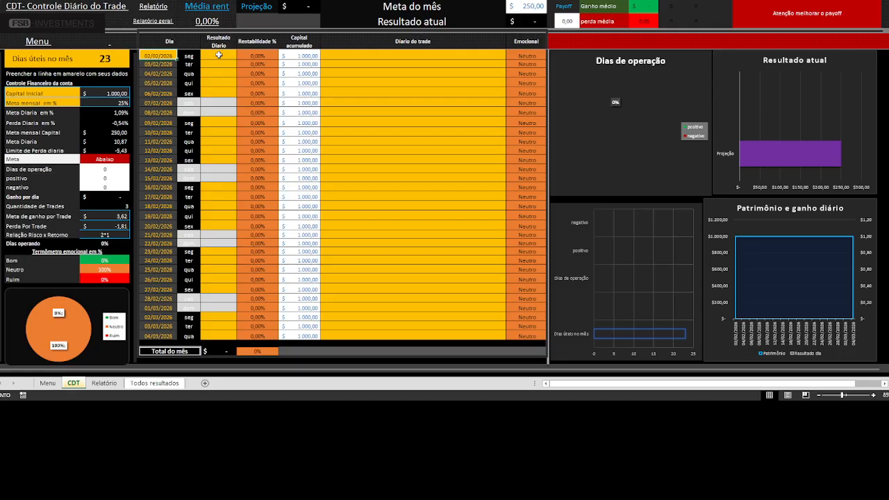
text(01/01)
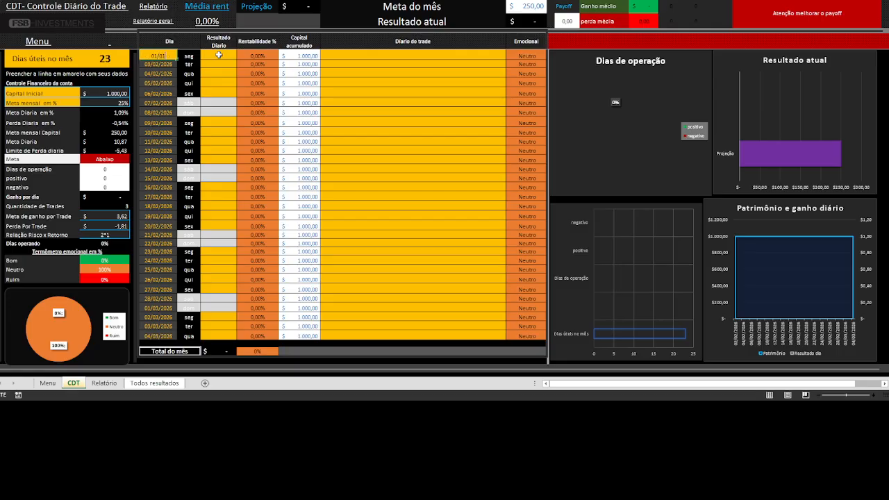
key(Return)
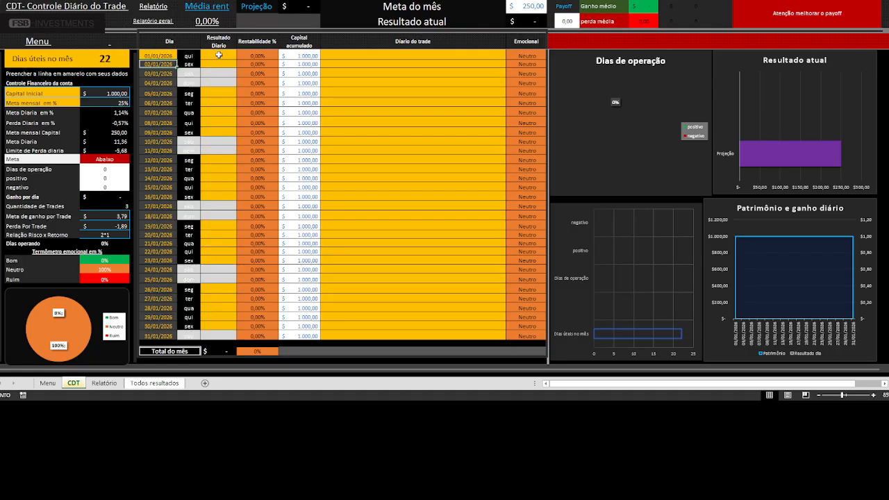
- Examine the January dates through the end of the Dia column, including the weekend rows, and return to the first date
key(Down)
key(Down)
key(Down)
key(Down)
key(Down)
key(Down)
key(Down)
key(Down)
key(Down)
key(Down)
key(Down)
key(Down)
key(Down)
key(Down)
key(Down)
key(Down)
key(Down)
key(Down)
key(Down)
key(Down)
key(Down)
key(Down)
key(Down)
key(Down)
key(Down)
key(Down)
key(Down)
key(Down)
key(Up)
key(Up)
key(Up)
key(Up)
key(Up)
key(Up)
key(Up)
key(Up)
key(Up)
key(Up)
key(Up)
key(Up)
key(Up)
key(Up)
key(Up)
key(Up)
key(Up)
key(Up)
key(Up)
key(Up)
key(Up)
key(Up)
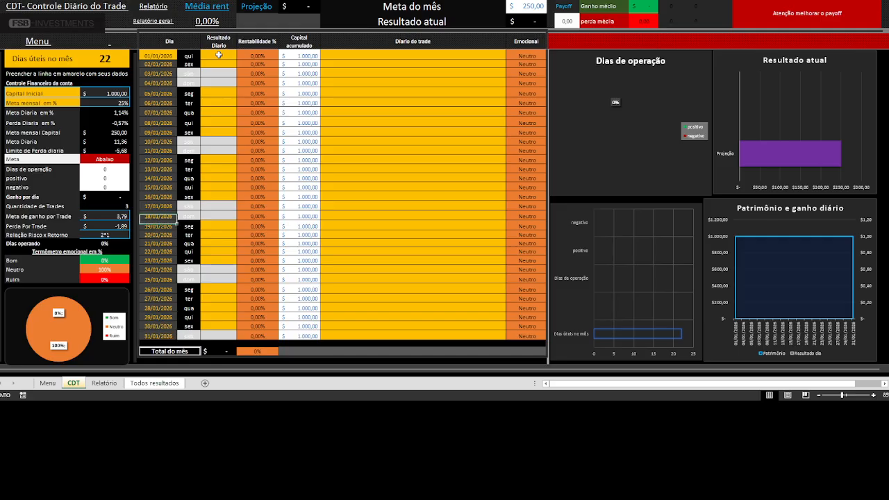
key(Up)
key(Up)
key(Up)
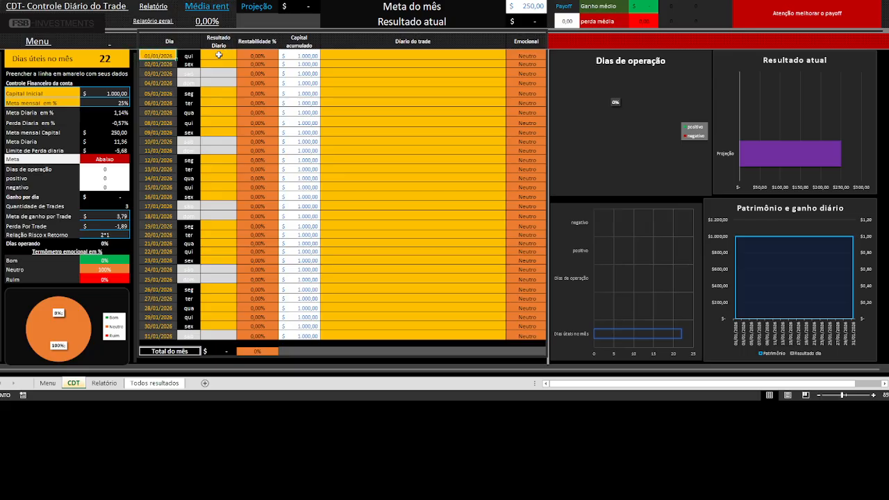
- Review the month's dates again down the Dia column and return to the first January date
key(Down)
key(Down)
key(Down)
key(Down)
key(Down)
key(Down)
key(Down)
key(Down)
key(Down)
key(Down)
key(Down)
key(Down)
key(Down)
key(Down)
key(Down)
key(Down)
key(Down)
key(Down)
key(Down)
key(Down)
key(Down)
key(Down)
key(Up)
key(Up)
key(Up)
key(Up)
key(Up)
key(Up)
key(Up)
key(Up)
key(Up)
key(Up)
key(Up)
key(Up)
key(Up)
key(Up)
key(Up)
key(Up)
key(Up)
key(Up)
key(Up)
key(Up)
key(Down)
key(Down)
key(Down)
key(Down)
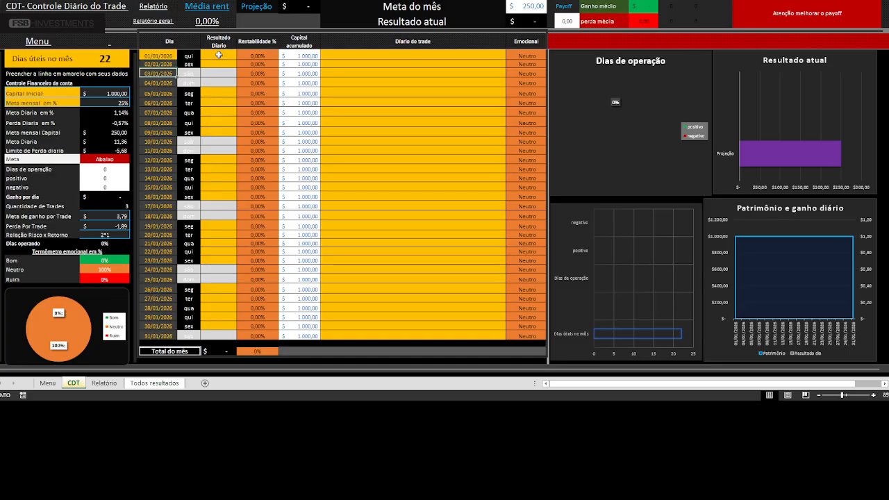
key(Up)
key(Up)
key(Up)
key(Up)
key(Up)
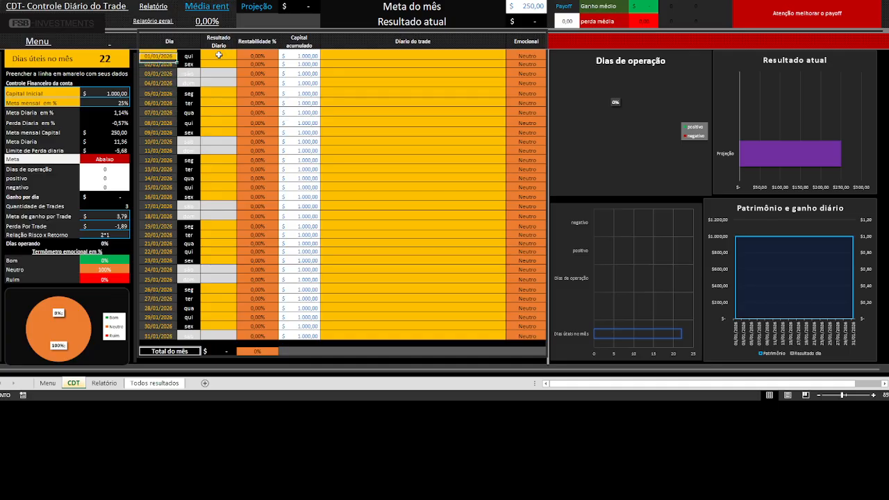
- Examine the Dias úteis no mês figure and the Capital Inicial amount in the account's financial control block
key(Left)
key(Right)
key(Left)
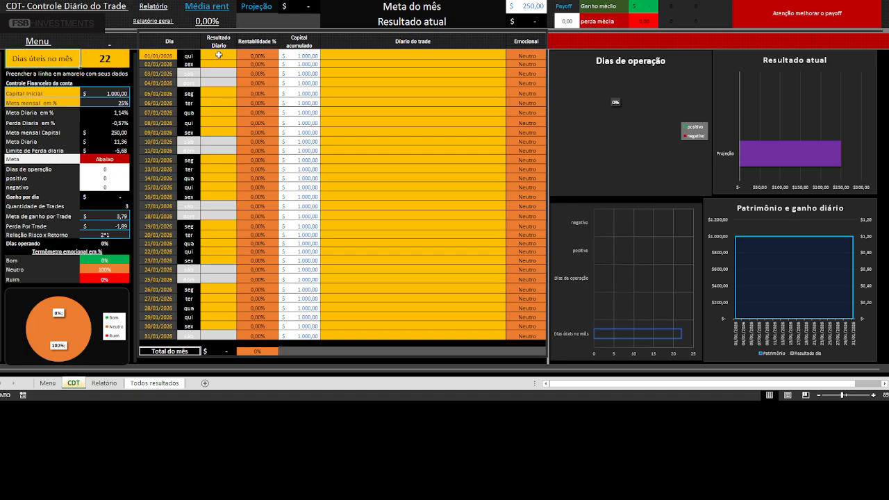
key(Down)
key(Down)
key(Down)
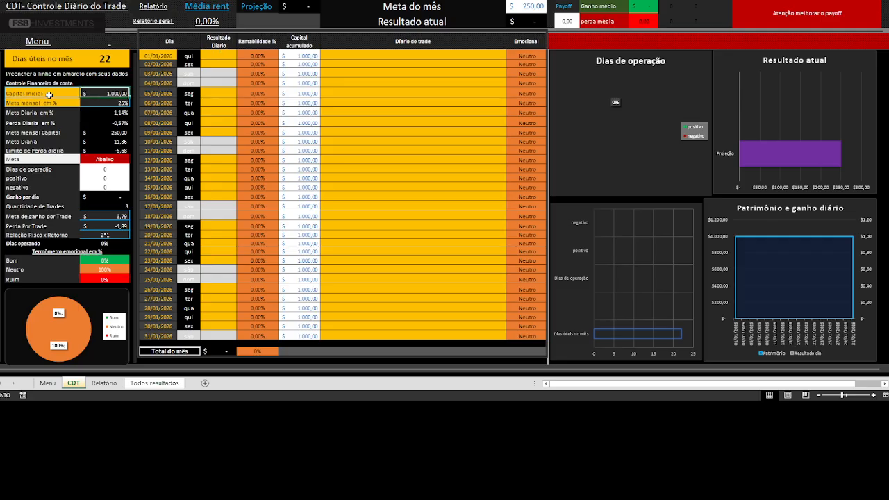
- Examine the Capital acumulado column from the first January date through the month's last rows and back up toward the early dates
click(301, 56)
key(Down)
key(Down)
key(Down)
key(Down)
key(Down)
key(Down)
key(Down)
key(Down)
key(Down)
key(Down)
key(Down)
key(Down)
key(Down)
key(Down)
key(Down)
key(Down)
key(Down)
key(Down)
key(Down)
key(Down)
key(Down)
key(Down)
key(Down)
key(Down)
key(Down)
key(Down)
key(Down)
key(Down)
key(Up)
key(Up)
key(Up)
key(Up)
key(Up)
key(Up)
key(Up)
key(Up)
key(Up)
key(Up)
key(Up)
key(Up)
key(Up)
key(Up)
key(Up)
key(Up)
key(Up)
key(Up)
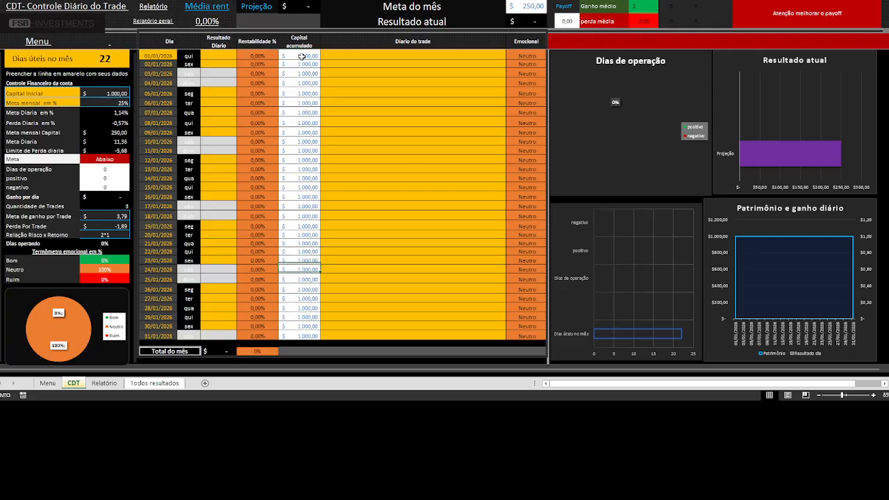
key(Up)
key(Up)
key(Up)
key(Up)
key(Up)
key(Up)
key(Up)
key(Up)
key(Up)
key(Up)
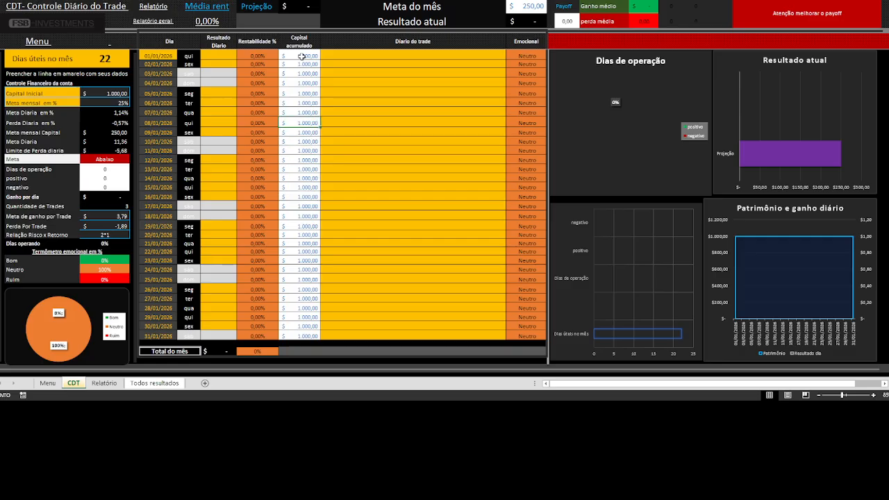
- Review the daily Capital acumulado amounts again down to the month's end, returning to the first January rows
key(Down)
key(Down)
key(Down)
key(Down)
key(Down)
key(Down)
key(Down)
key(Down)
key(Down)
key(Down)
key(Down)
key(Down)
key(Down)
key(Down)
key(Down)
key(Down)
key(Down)
key(Down)
key(Down)
key(Down)
key(Down)
key(Down)
key(Down)
key(Down)
key(Down)
key(Down)
key(Down)
key(Down)
key(Up)
key(Up)
key(Up)
key(Up)
key(Up)
key(Up)
key(Up)
key(Up)
key(Up)
key(Up)
key(Up)
key(Up)
key(Up)
key(Up)
key(Up)
key(Up)
key(Up)
key(Up)
key(Up)
key(Up)
key(Down)
key(Down)
key(Down)
key(Down)
key(Down)
key(Down)
key(Down)
key(Up)
key(Up)
key(Up)
key(Up)
key(Up)
key(Up)
key(Up)
key(Down)
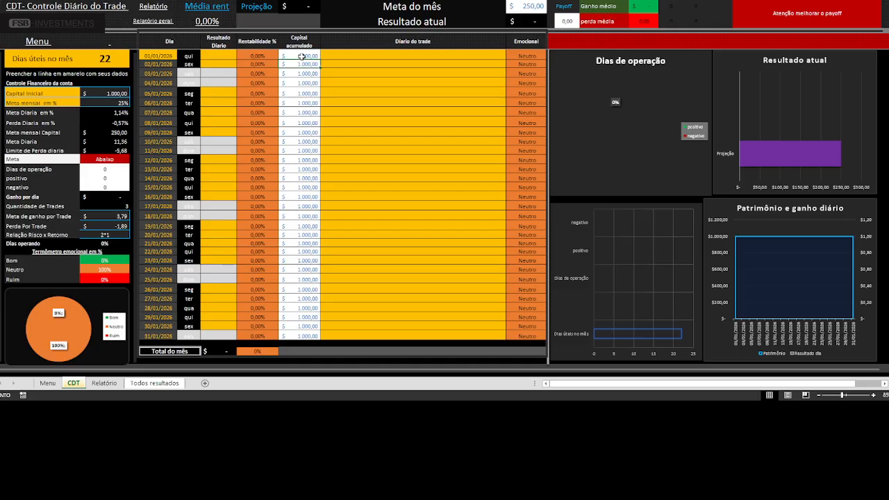
- Examine the Meta mensal em % value in the account's financial control block
key(Left)
key(Left)
key(Left)
key(Left)
key(Left)
key(Left)
key(Down)
key(Down)
key(Down)
key(Down)
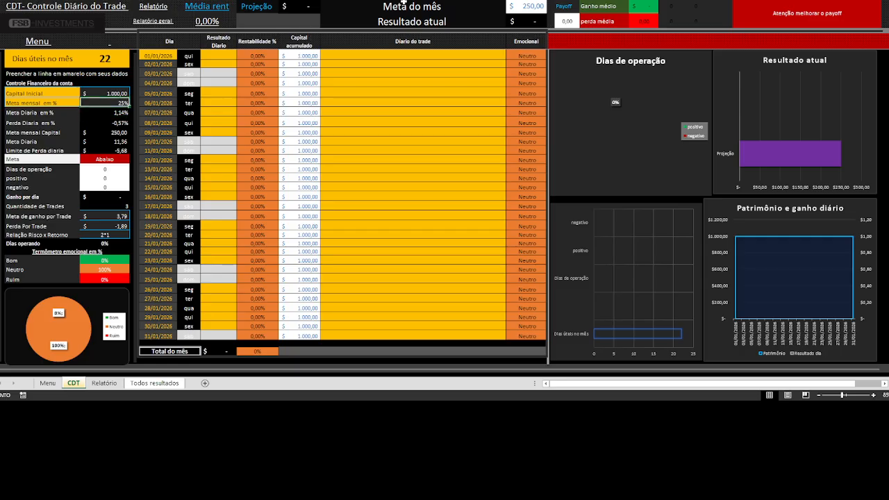
- Examine the Meta do mês amount and its label in the sheet's summary header
click(522, 6)
click(414, 55)
click(521, 7)
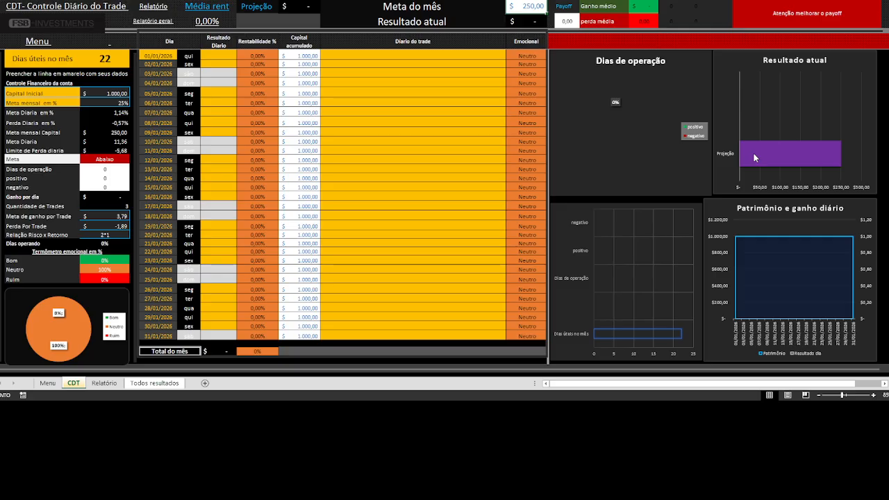
click(464, 11)
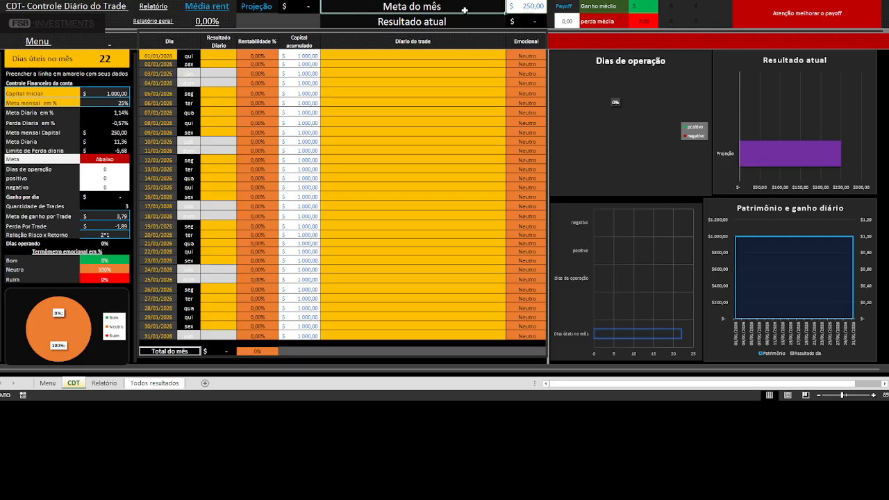
click(5, 7)
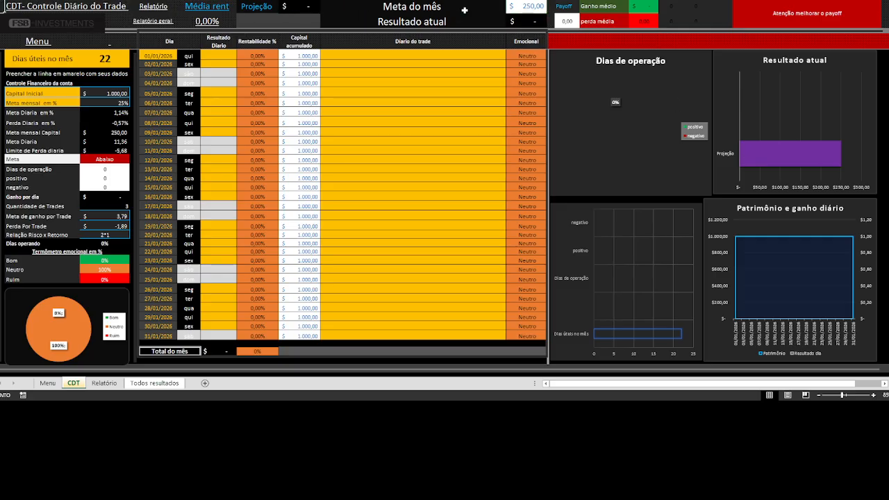
- Examine the Total do mês row and the Perda Diaria em % value in the financial control block
click(218, 352)
click(218, 351)
key(Tab)
key(Up)
key(Up)
key(Up)
key(Up)
key(Up)
key(Up)
key(Up)
key(Up)
key(Up)
key(Up)
key(Up)
key(Up)
key(Up)
key(Up)
key(Up)
key(Up)
key(Up)
key(Up)
key(Up)
key(Up)
key(Left)
key(Left)
key(Left)
key(Left)
key(Down)
key(Down)
key(Down)
key(Down)
key(Down)
key(Down)
key(Left)
key(Down)
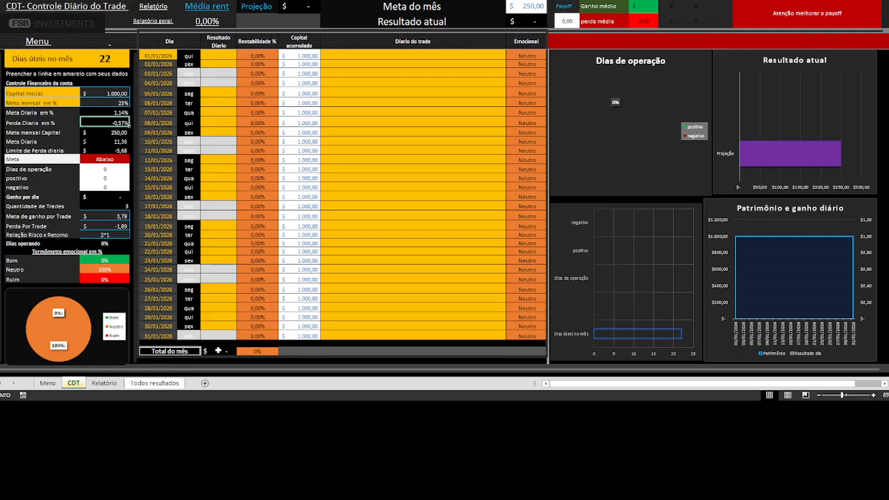
- Examine the Meta mensal Capital, Meta Diaria and Limite de Perda diaria amounts, plus the Meta status and operation-day counts below them
key(Down)
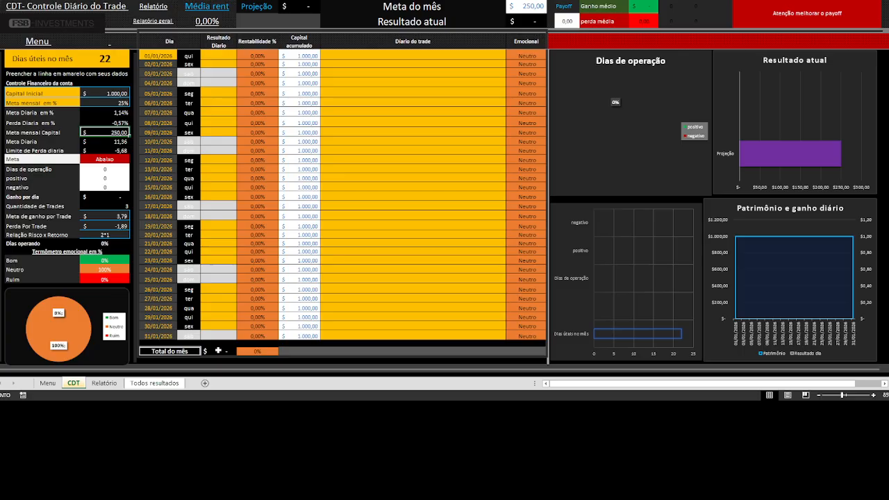
key(Down)
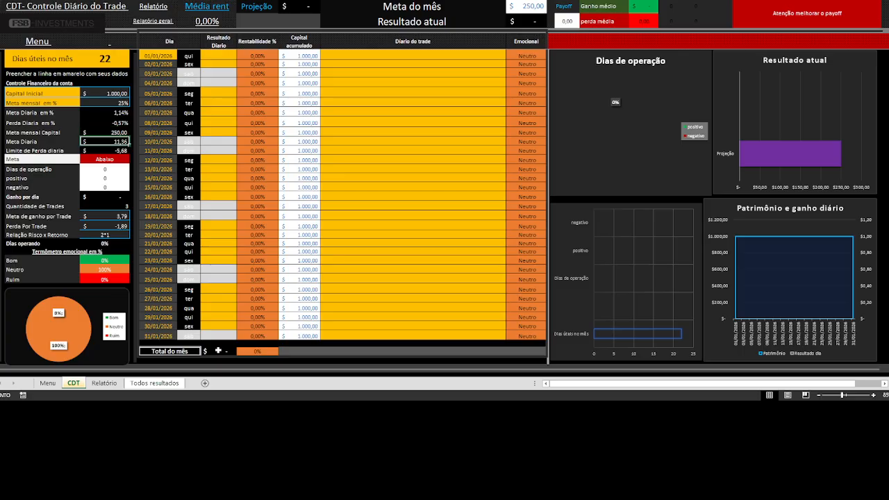
key(Down)
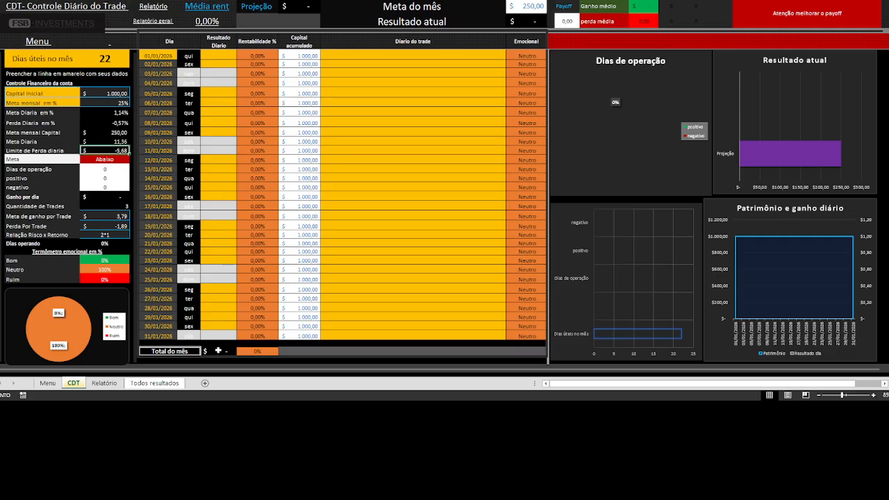
key(Down)
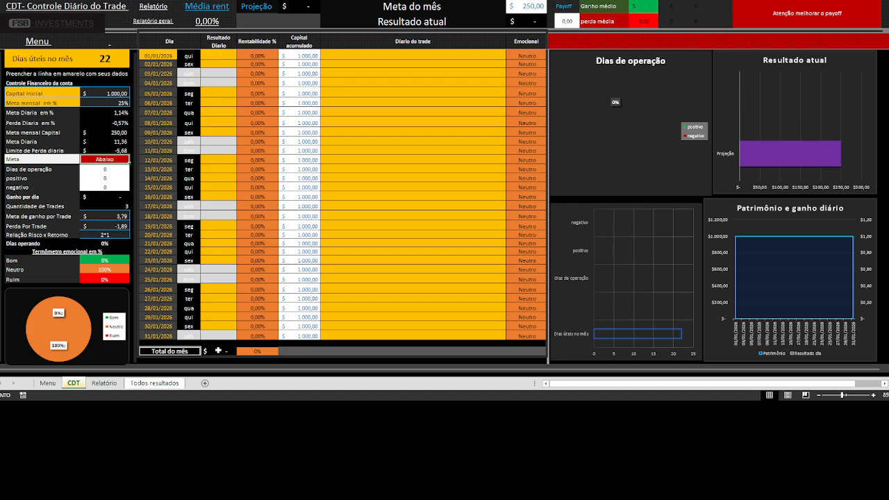
key(Down)
key(Down)
key(Down)
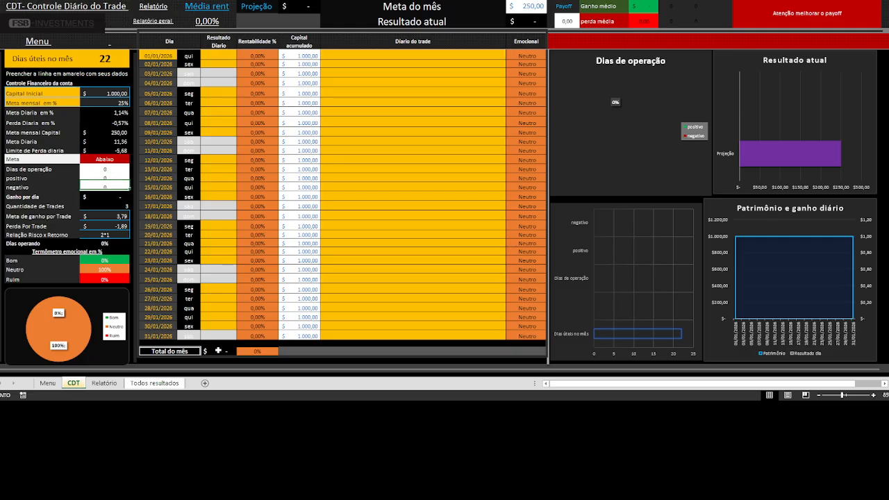
- Examine the Ganho por dia, Quantidade de Trades and per-trade gain and loss values in the control block
key(Down)
key(Down)
key(Down)
key(Down)
key(Up)
key(Up)
key(Up)
key(Down)
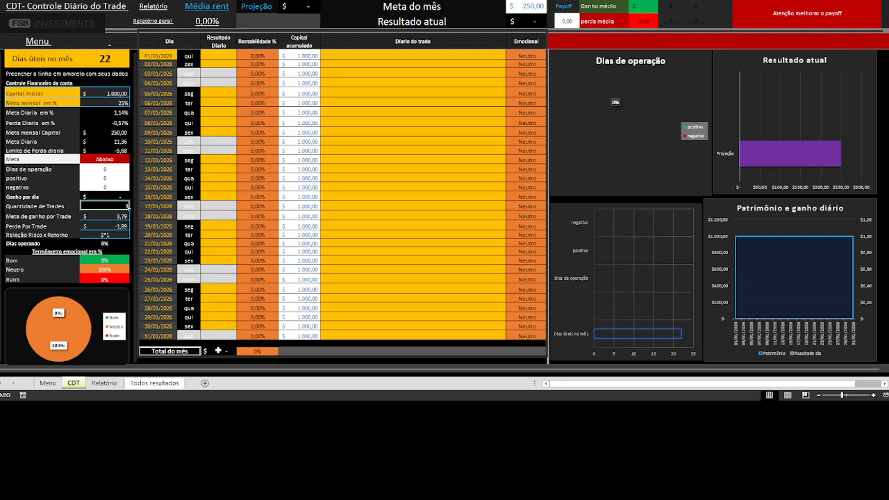
key(Down)
key(Down)
key(Down)
- Enter a Resultado Diario of 300 for 01/01/2026
key(Up)
key(Up)
key(Up)
key(Up)
key(Up)
key(Up)
key(Up)
key(Up)
key(Up)
key(Up)
key(Up)
key(Up)
key(Up)
key(Up)
key(Up)
key(Up)
key(Up)
key(Up)
key(Right)
key(Right)
key(Up)
key(Right)
text(300)
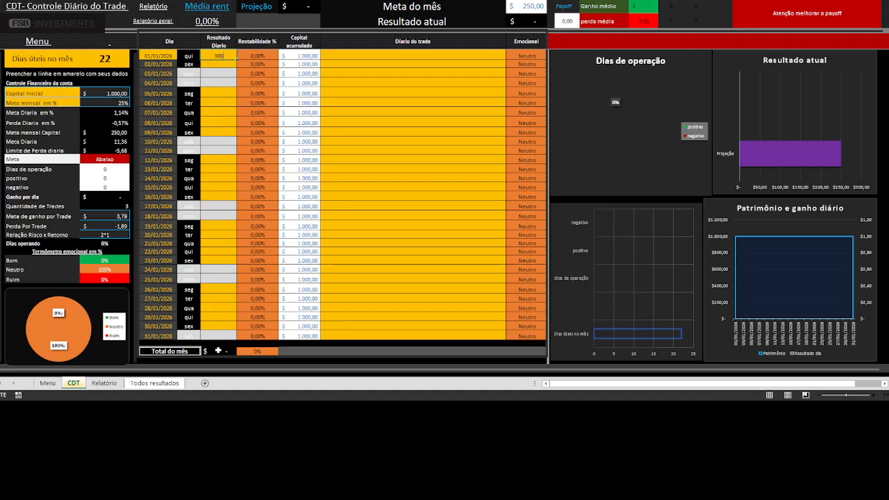
key(Return)
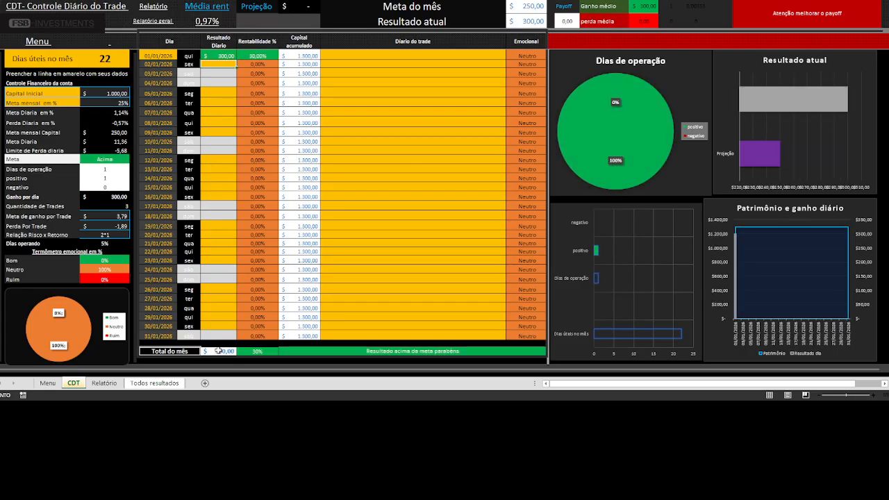
- Examine the 01/01/2026 Rentabilidade % and the Total do mês amount, percentage and message
key(Up)
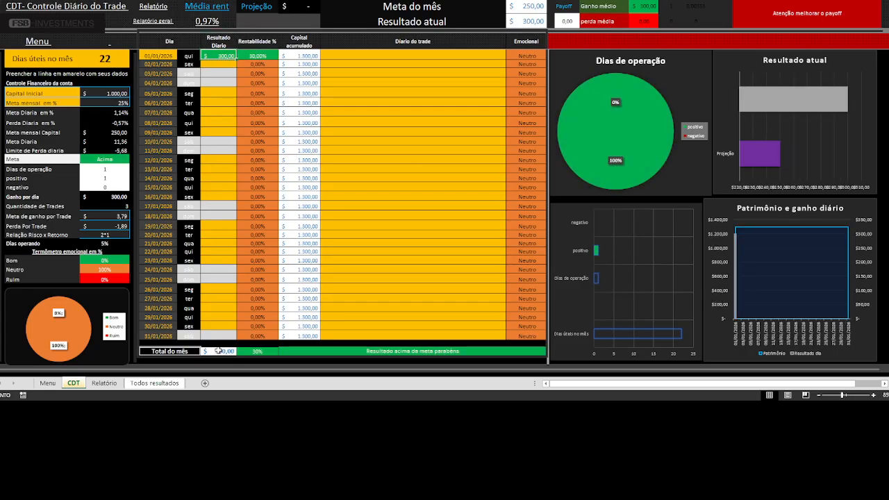
key(Right)
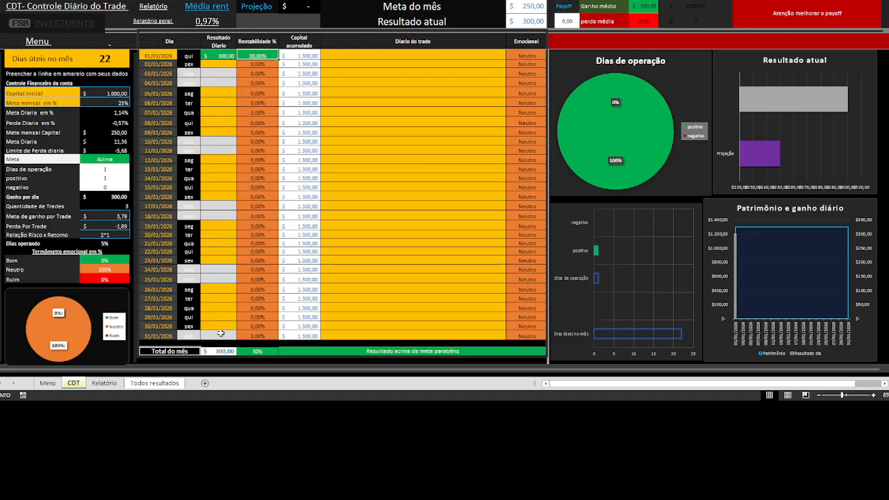
drag(217, 351, 262, 349)
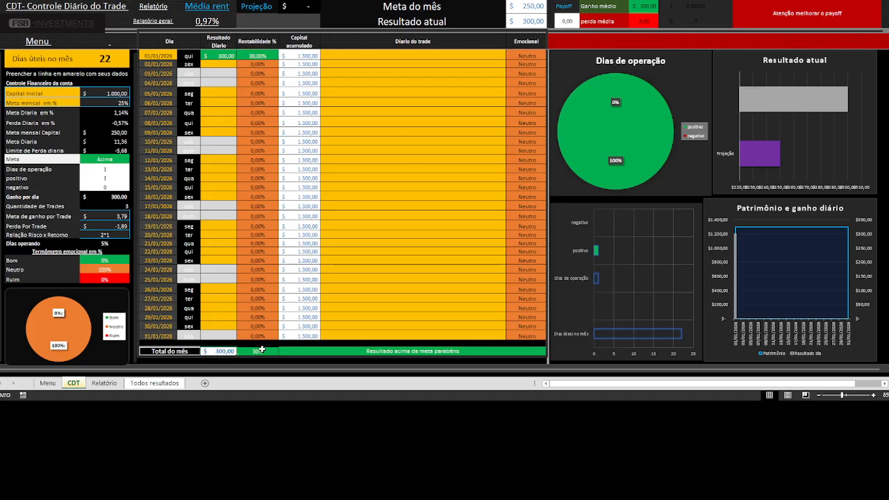
click(391, 352)
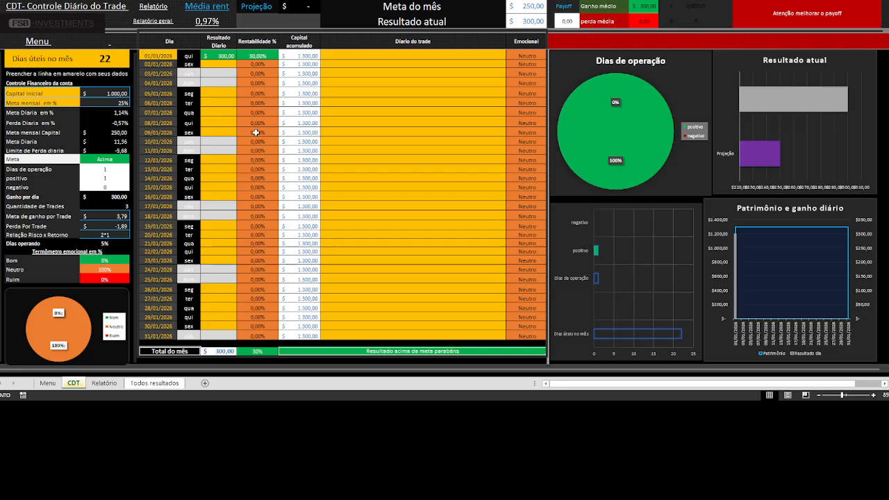
- Write "Seguindo o operacional" as the Diario do trade note for 01/01/2026
click(335, 55)
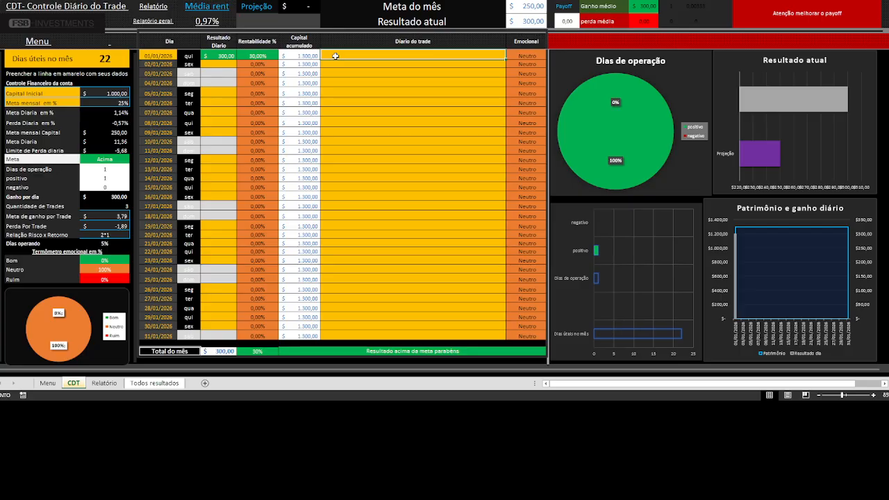
text(Seg)
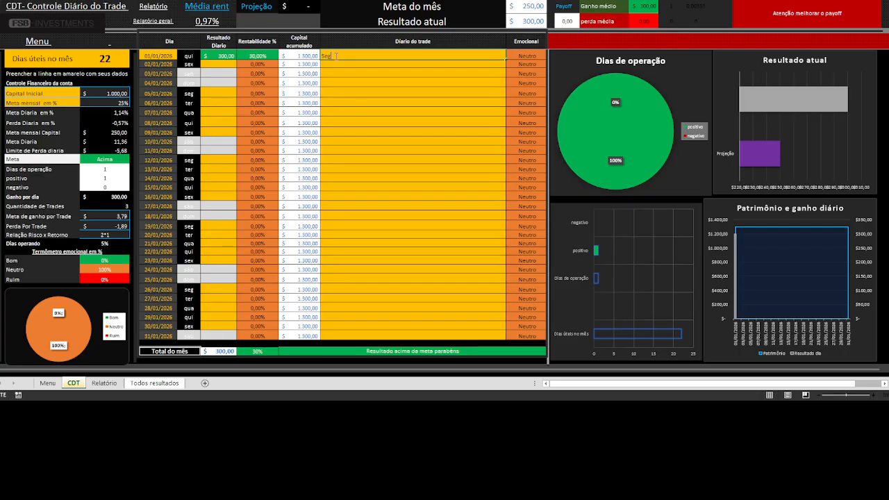
text(uindo o o)
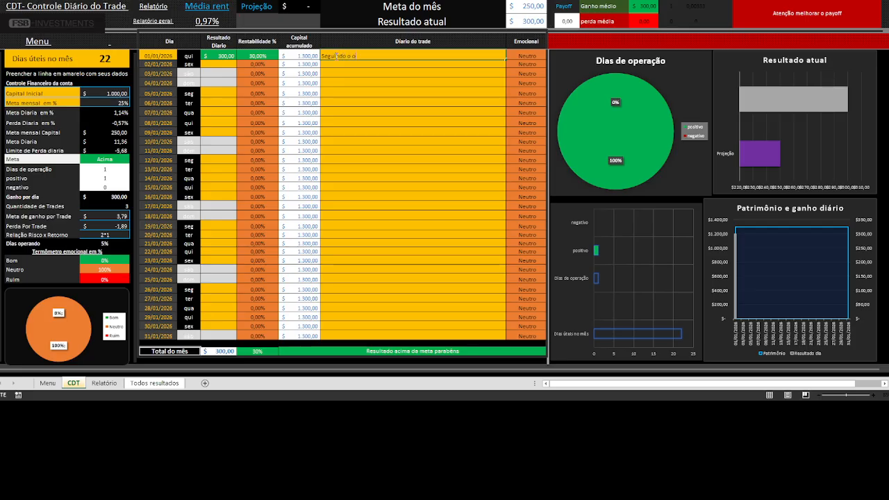
text(peracional)
key(Return)
- Set the Emocional rating for 01/01/2026 to Bom
key(Up)
key(Right)
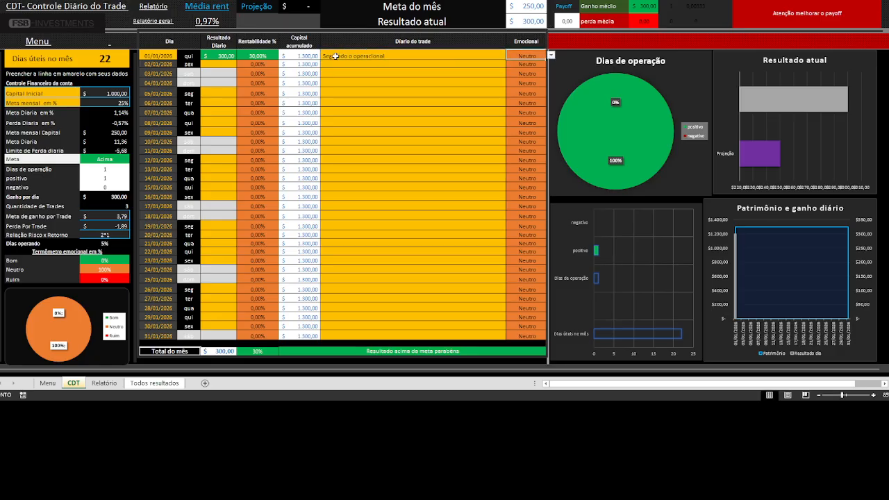
click(552, 56)
click(536, 61)
click(415, 70)
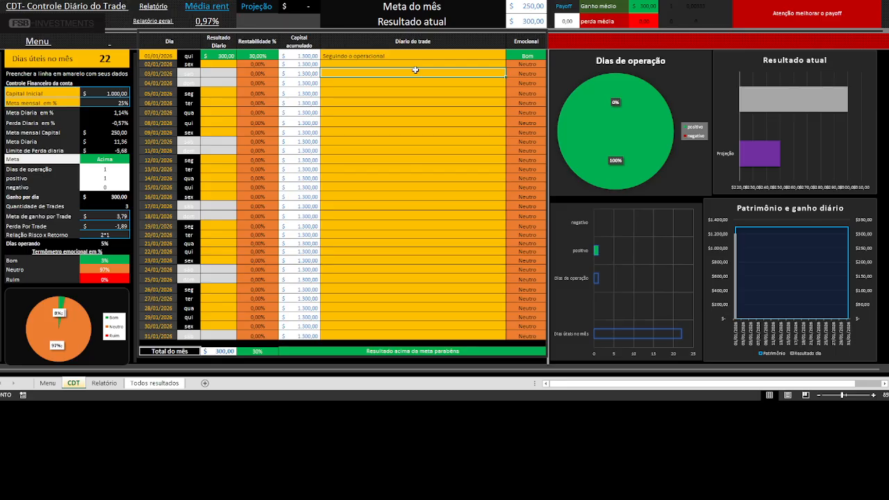
- Enter a Resultado Diario of -70 for 02/01/2026
key(Left)
key(Left)
key(Left)
key(Up)
text(-70)
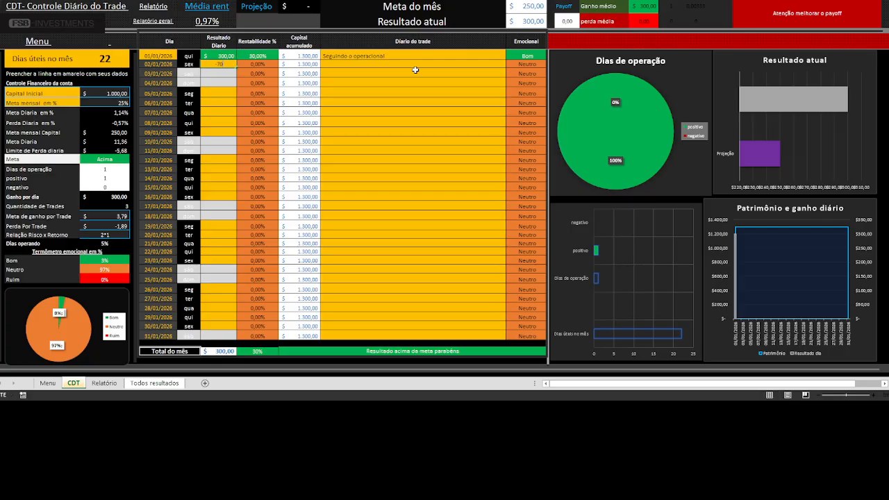
key(Return)
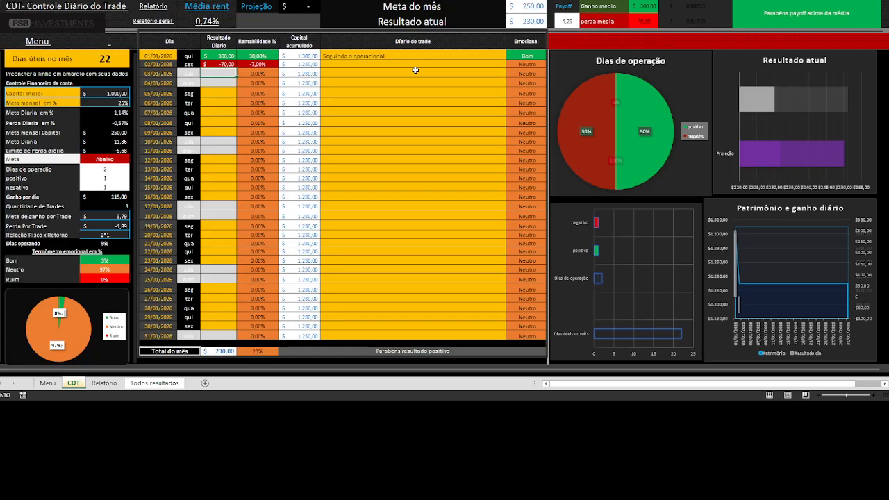
- Compare the Resultado Diario, Rentabilidade % and Capital acumulado values of 01/01/2026 and 02/01/2026
key(Right)
key(Up)
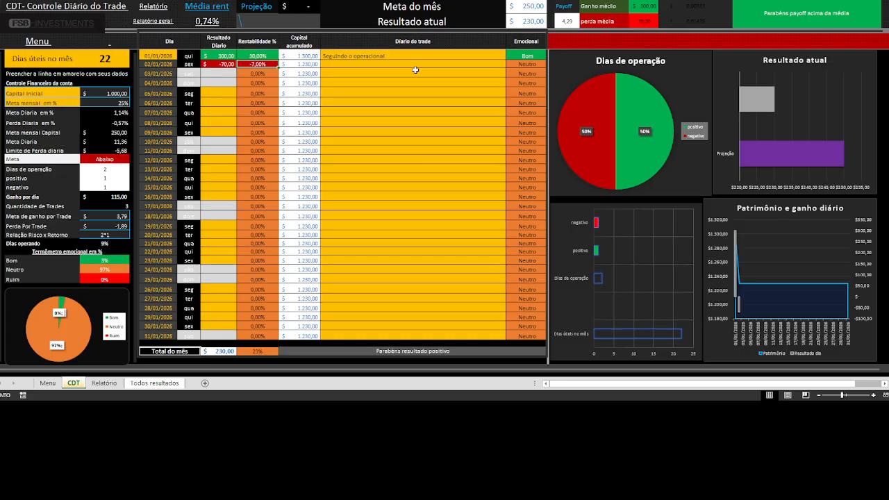
key(Right)
key(Up)
key(Left)
key(Right)
key(Down)
key(Left)
key(Right)
key(Left)
key(Left)
key(Right)
key(Left)
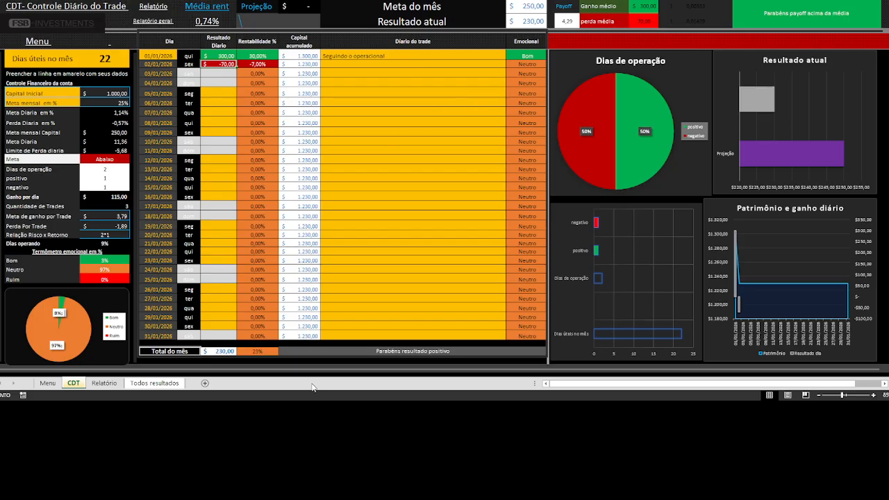
- Examine the month's total result and its percentage in the Total do mês row
click(223, 344)
click(225, 351)
click(261, 350)
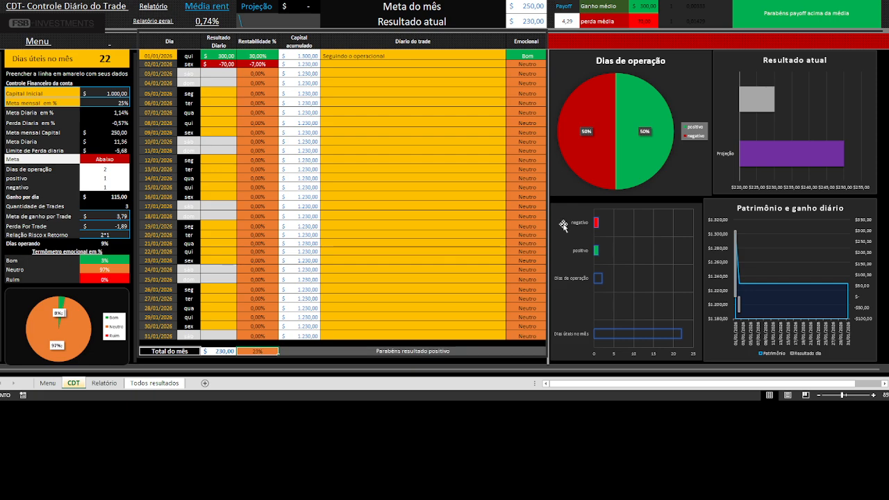
- Examine the Meta status and the Dias de operação, positivo and negativo counts in the control block
click(96, 159)
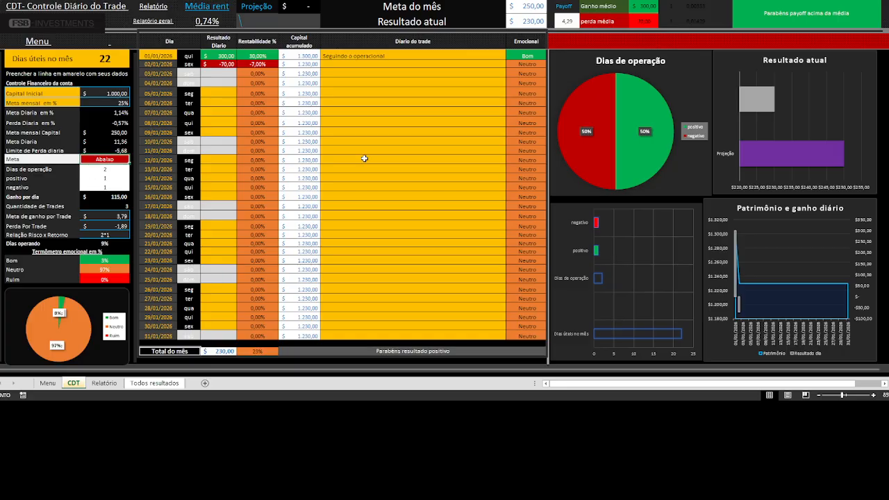
click(109, 169)
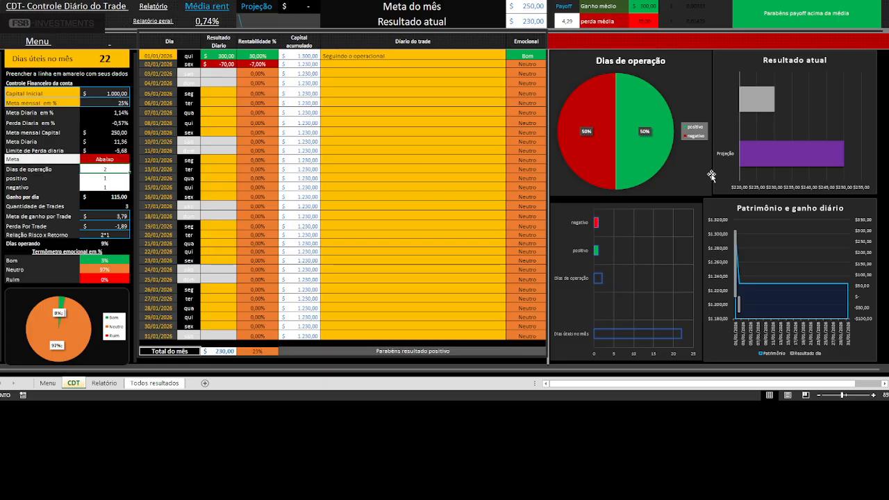
key(Down)
key(Down)
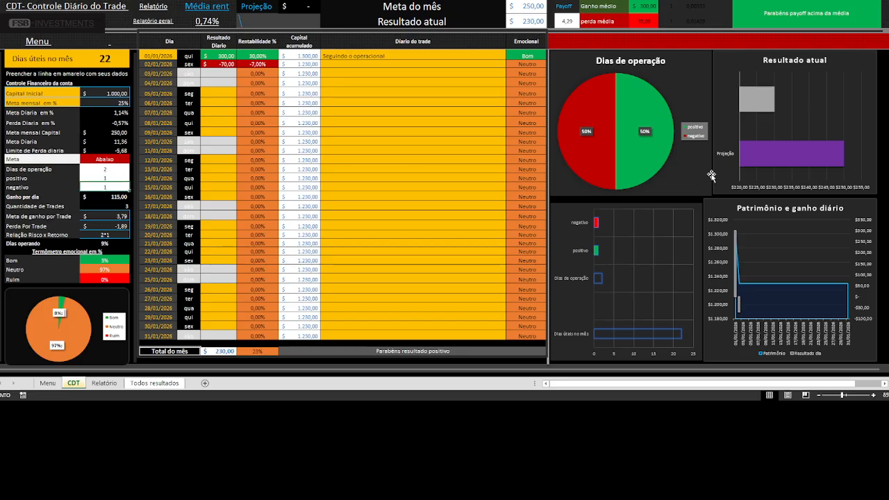
- Enter a Resultado Diario of -50 for 05/01/2026
key(Up)
key(Up)
key(Up)
key(Up)
key(Right)
key(Right)
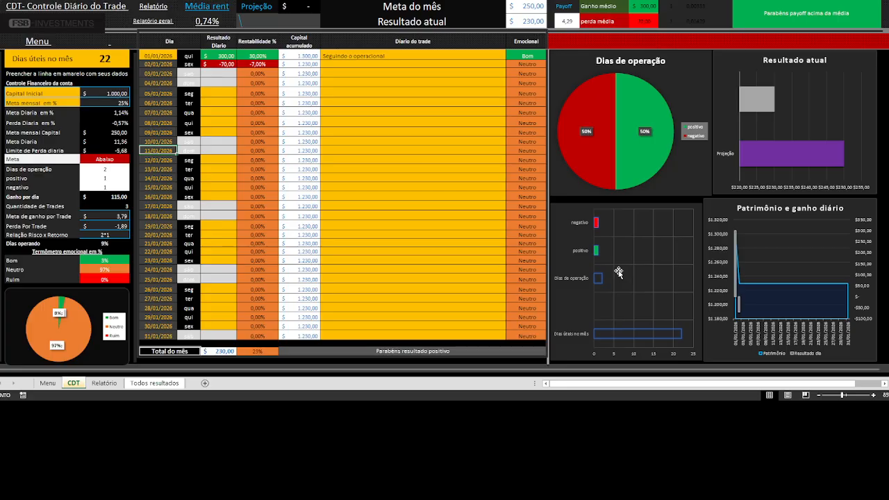
click(230, 80)
click(231, 74)
key(Right)
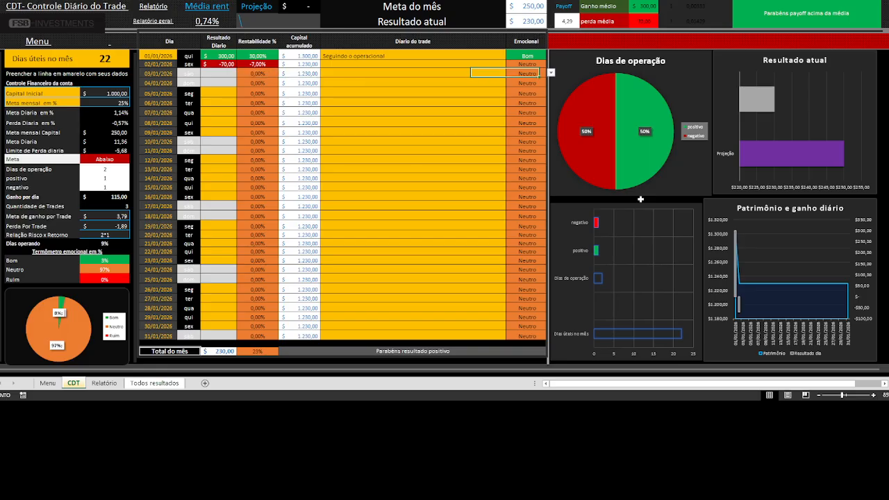
key(Left)
key(Left)
key(Down)
key(Right)
key(Down)
text(-50)
key(Return)
- Write "Não seguimos o operacional" as the Diario do trade note for 02/01/2026
key(Right)
key(Up)
key(Up)
key(Up)
key(Up)
key(Right)
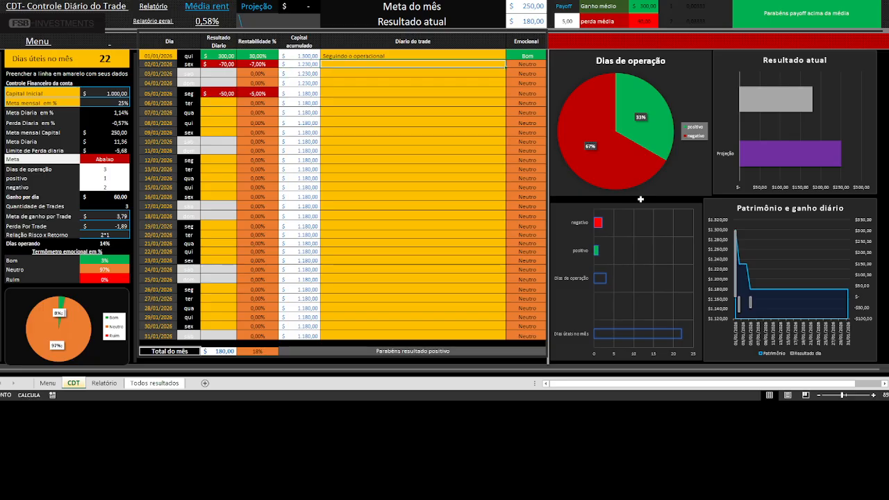
text(N)
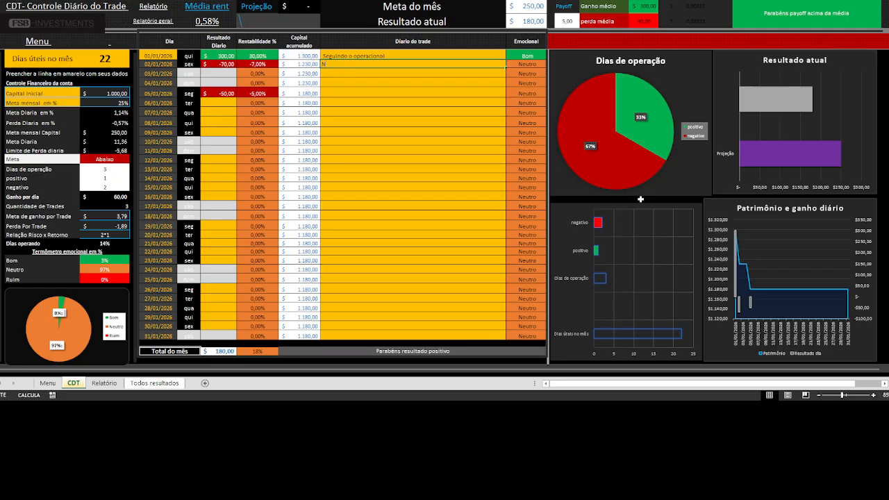
text(ão seg)
text(uimos o operac)
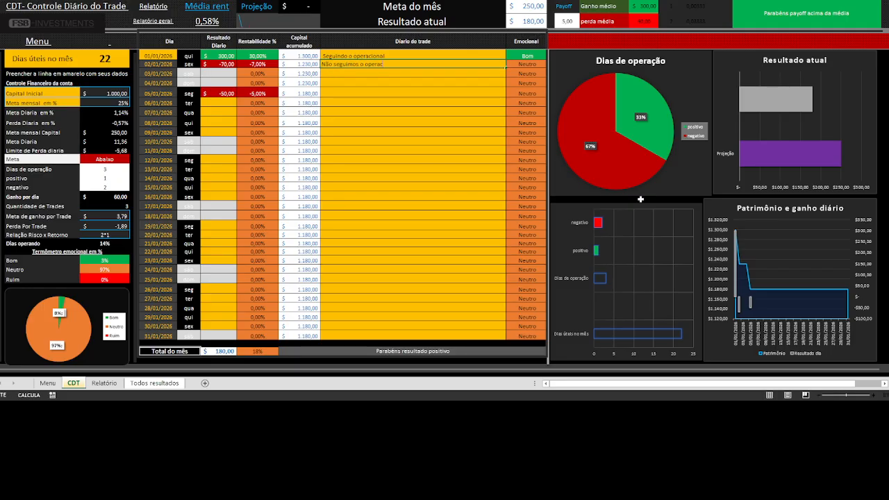
text(ional)
- Set the Emocional rating for 02/01/2026 to Ruim
key(Tab)
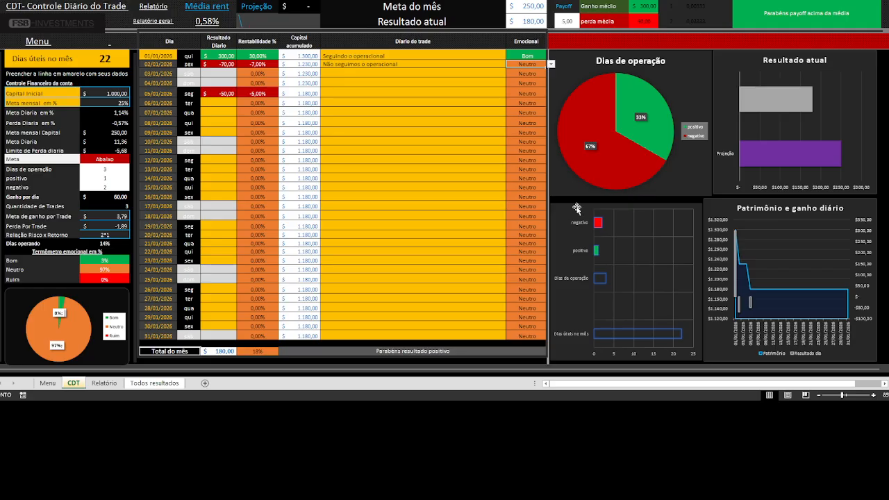
click(549, 65)
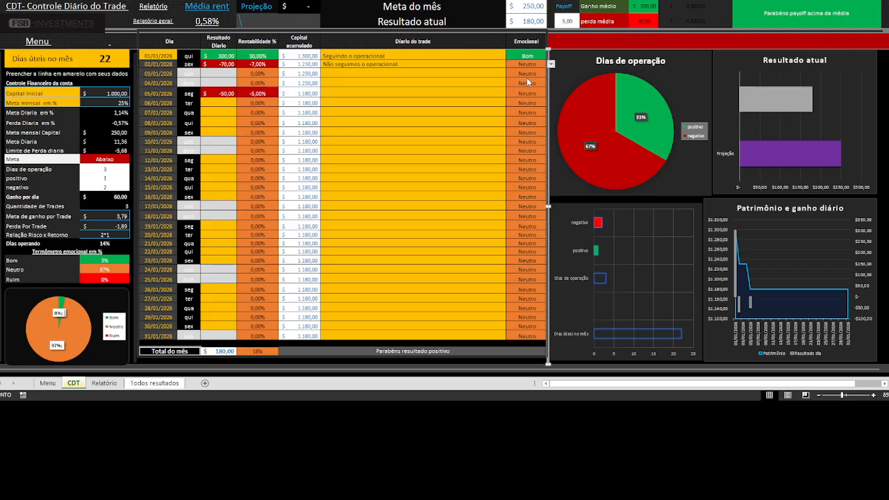
click(527, 82)
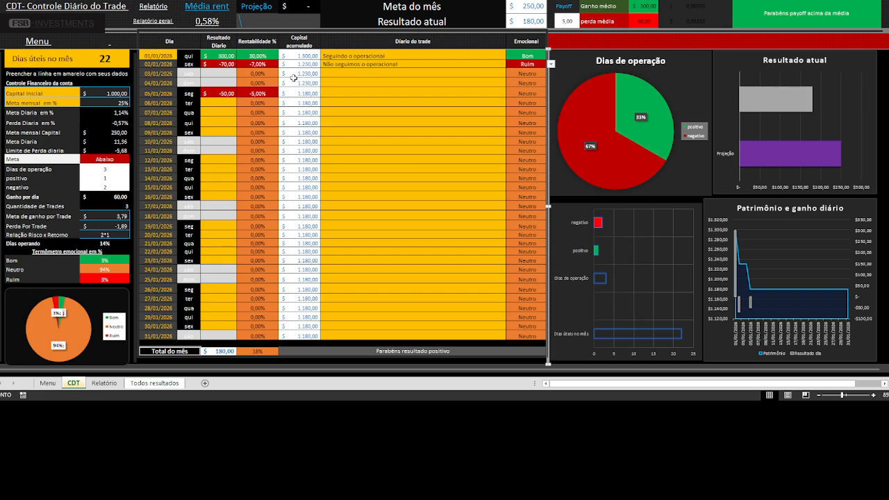
- Copy the trade diary note and Emocional rating from 02/01/2026 to the 05/01/2026 row
click(361, 64)
drag(495, 65, 514, 64)
key(ctrl+c)
key(Down)
key(Down)
key(Down)
key(Return)
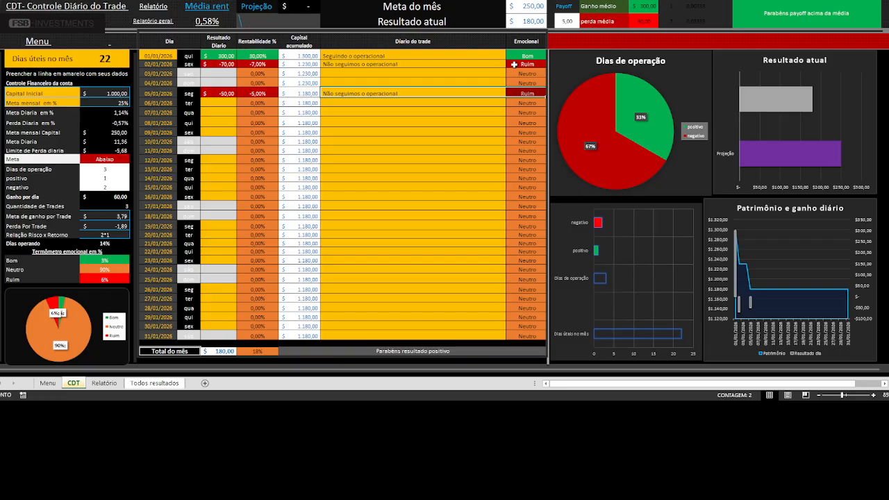
key(Left)
key(Left)
key(Left)
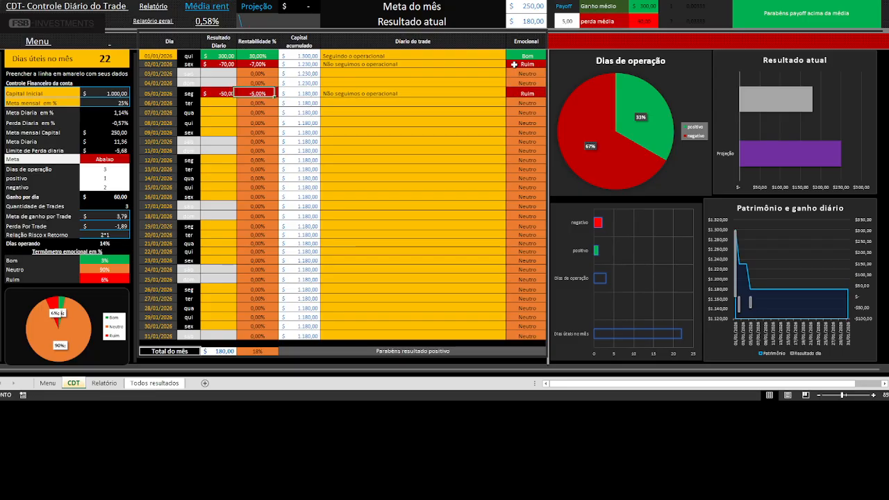
key(Down)
key(Right)
key(Left)
key(Right)
key(Right)
key(Right)
key(Right)
key(Right)
key(Left)
key(Left)
key(Left)
key(Left)
key(Left)
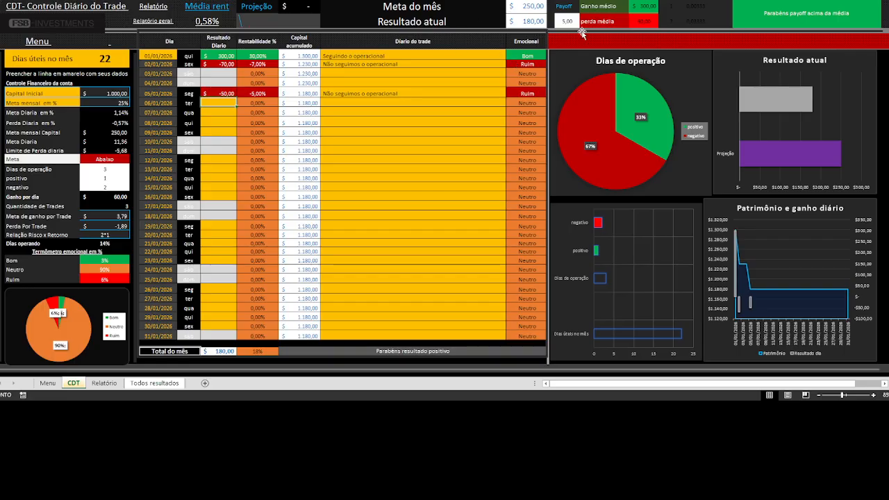
- Examine the payoff, Ganho médio, perda média, Média rent and Total do mês indicators on the CDT sheet
click(561, 22)
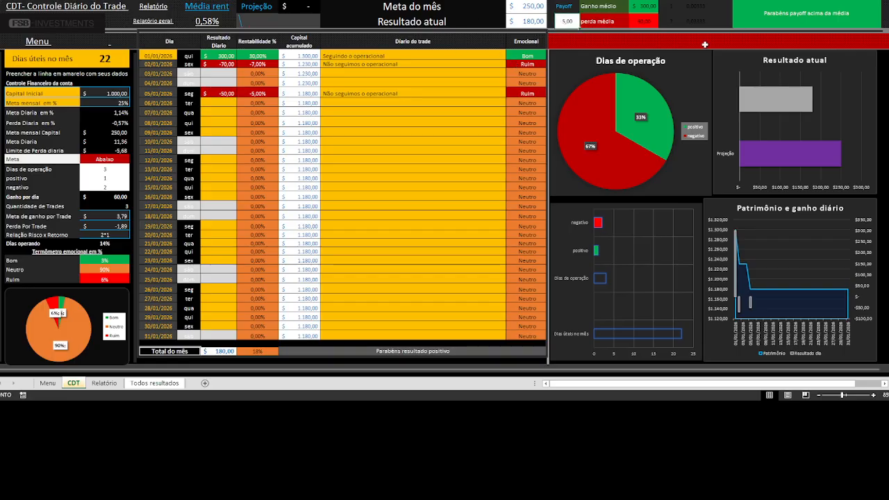
click(645, 6)
key(Down)
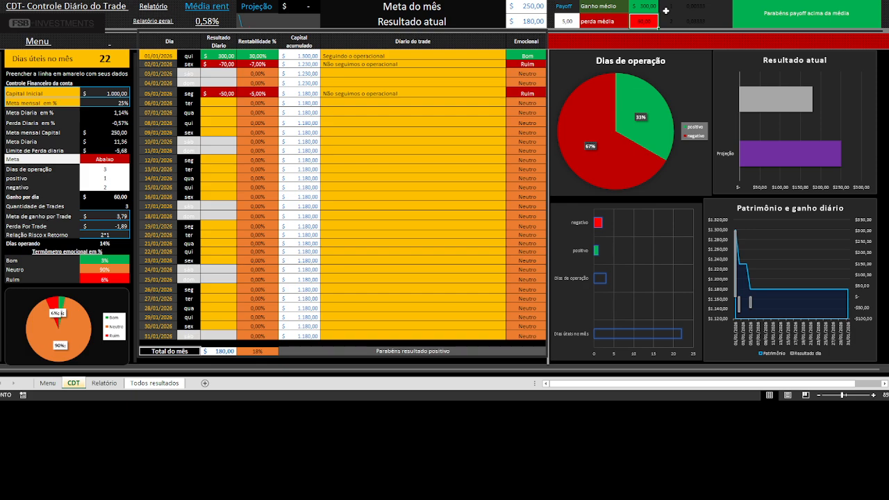
key(Left)
key(Left)
key(Left)
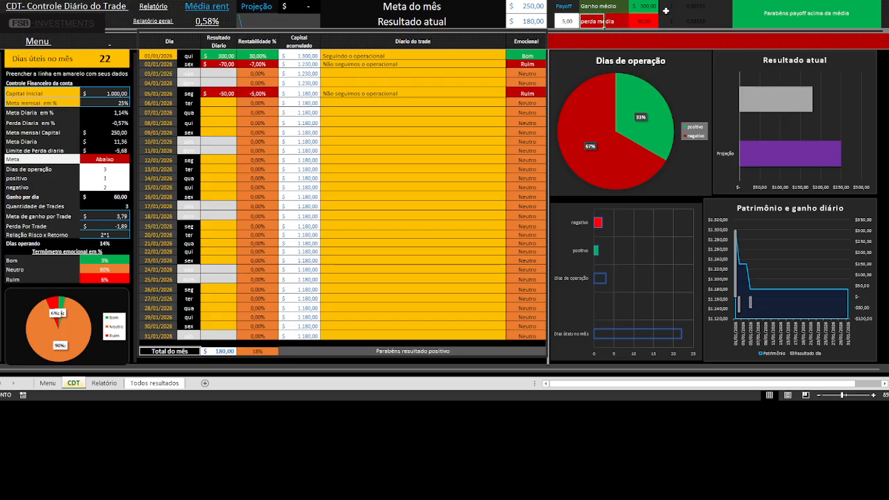
key(Left)
key(Left)
key(Left)
key(Left)
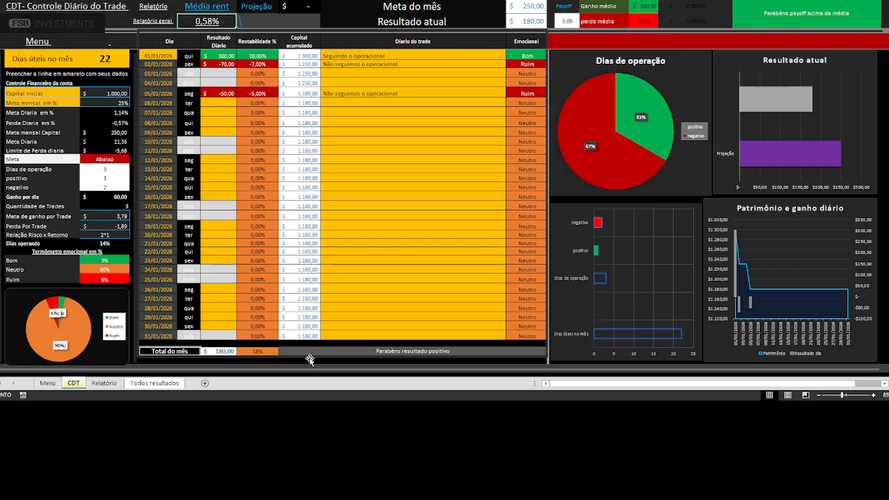
click(226, 352)
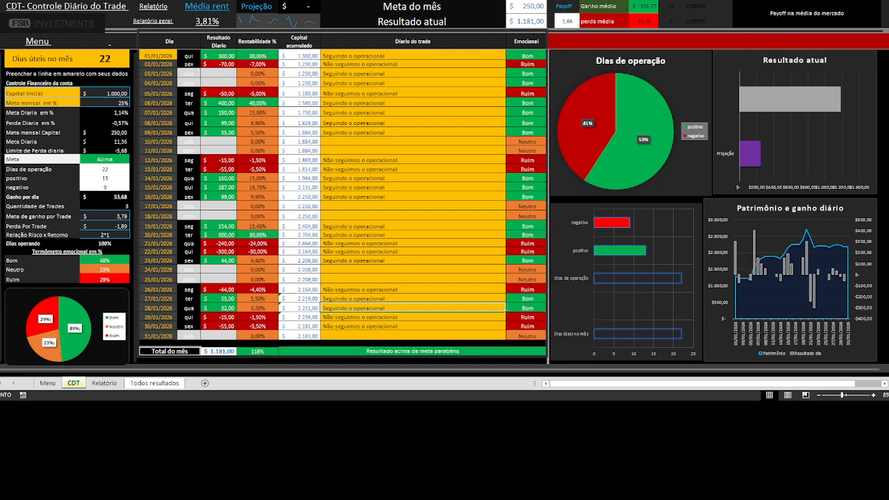
- Review the filled-in January diary, its final Capital acumulado, the Total do mês row and the Meta status
click(389, 132)
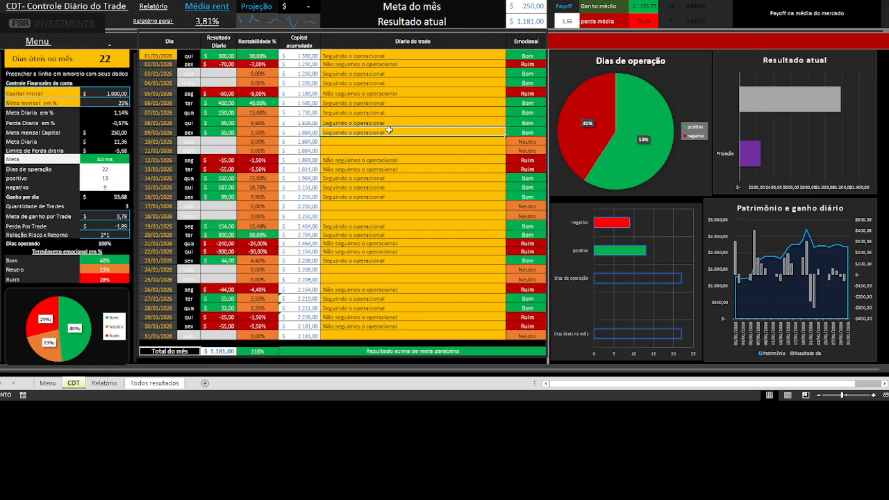
click(303, 336)
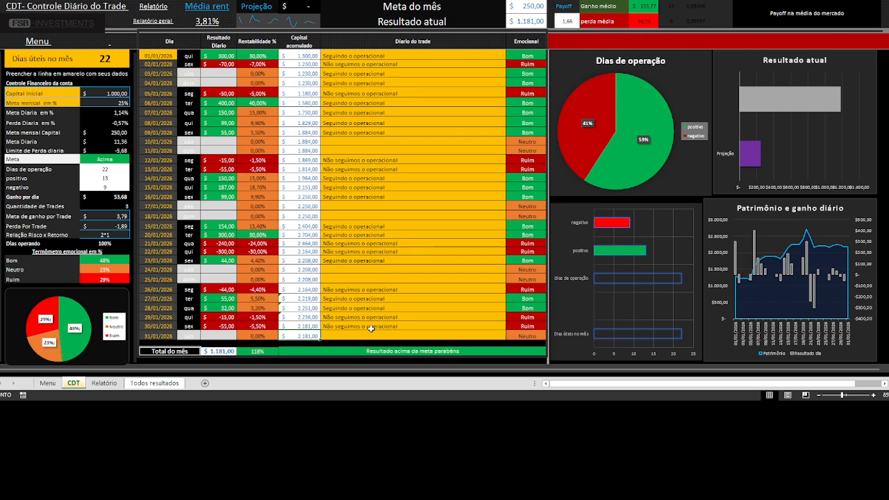
key(Left)
key(Left)
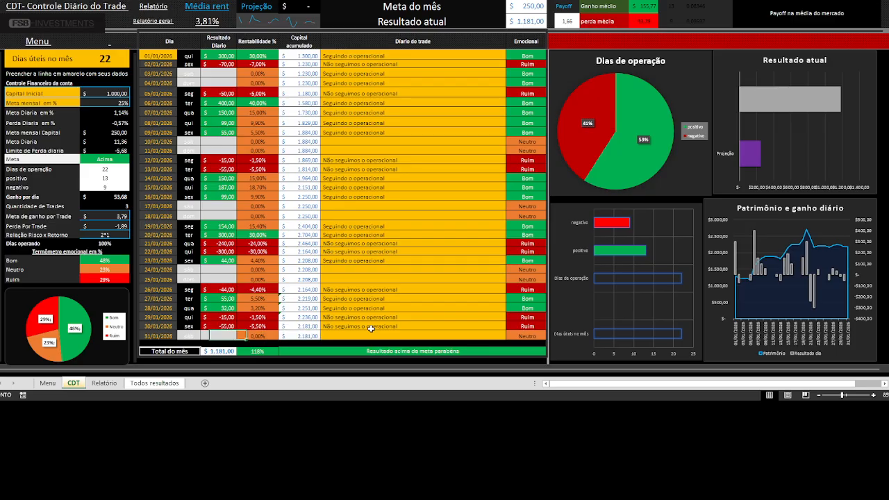
key(Down)
key(Right)
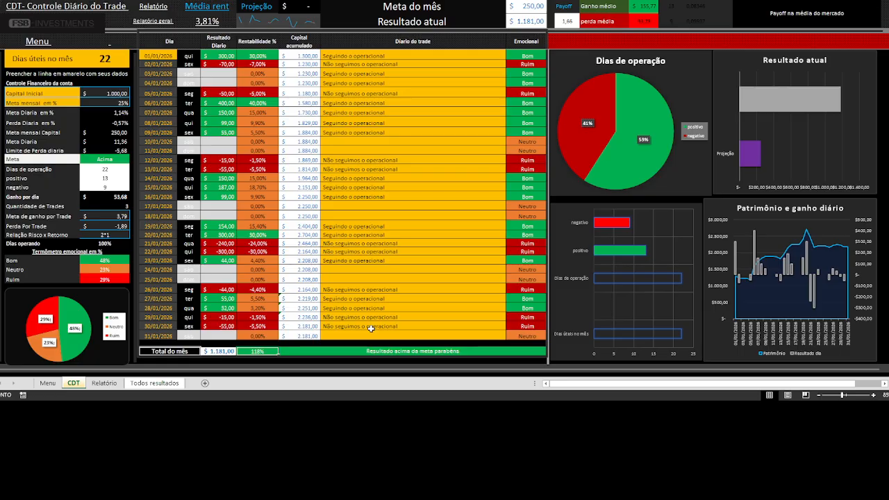
key(Up)
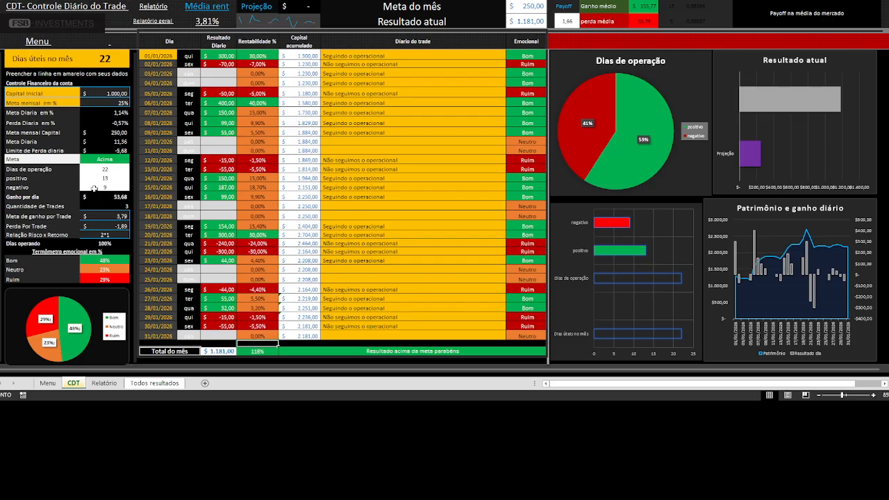
click(104, 159)
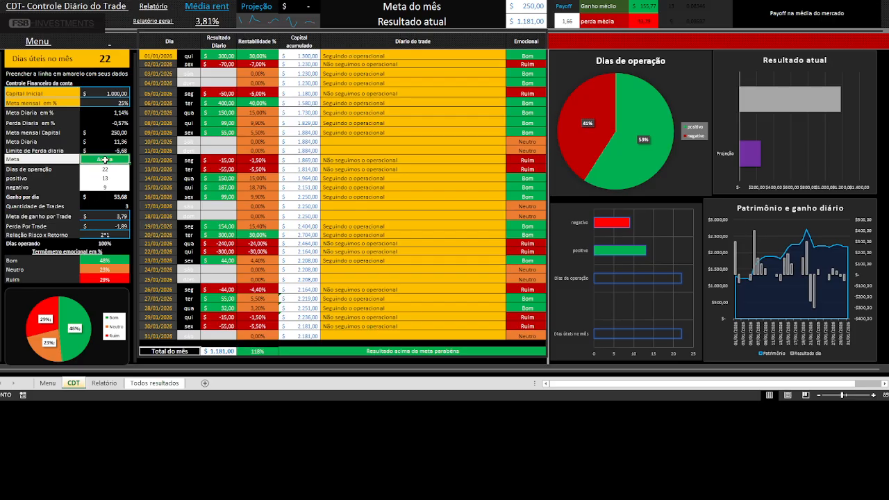
click(359, 350)
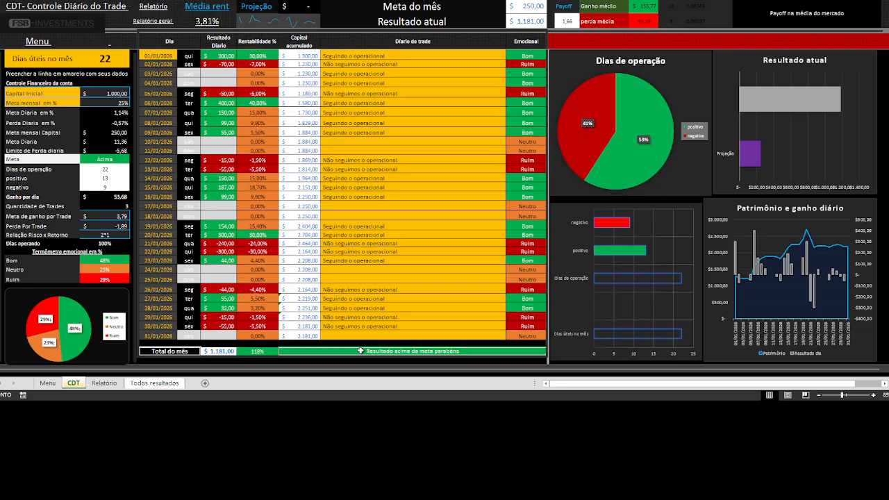
key(Left)
key(Left)
key(Left)
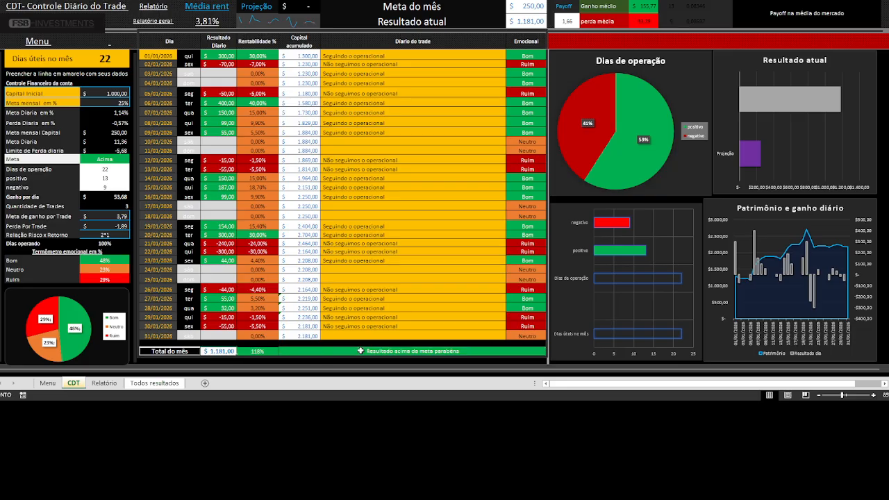
- Examine the account's Ganho por dia and the Média rent value in the CDT summary areas
key(Up)
key(Up)
key(Up)
key(Up)
key(Up)
key(Up)
key(Up)
key(Up)
click(89, 197)
key(Up)
key(Up)
key(Up)
key(Up)
key(Up)
key(Up)
key(Up)
key(Up)
key(Up)
key(Up)
key(Up)
key(Up)
key(Up)
key(Up)
key(Up)
key(Up)
key(Right)
key(Right)
key(Up)
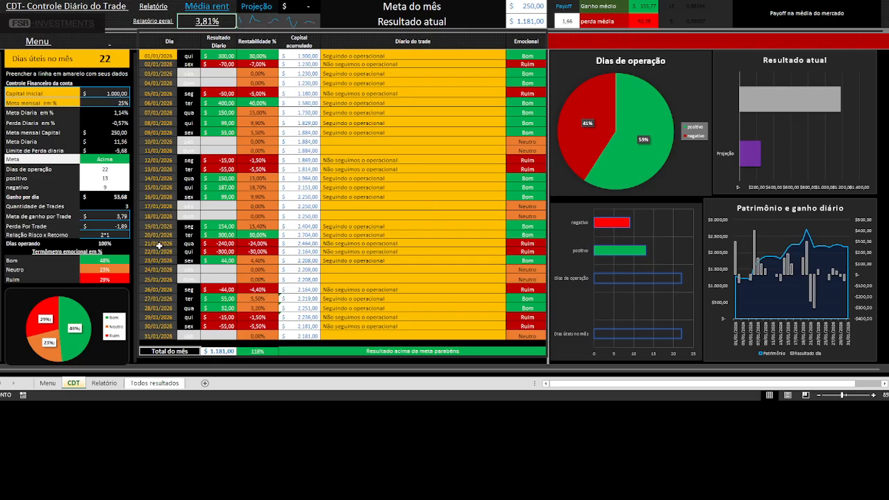
click(151, 54)
drag(150, 122, 150, 333)
key(ctrl+c)
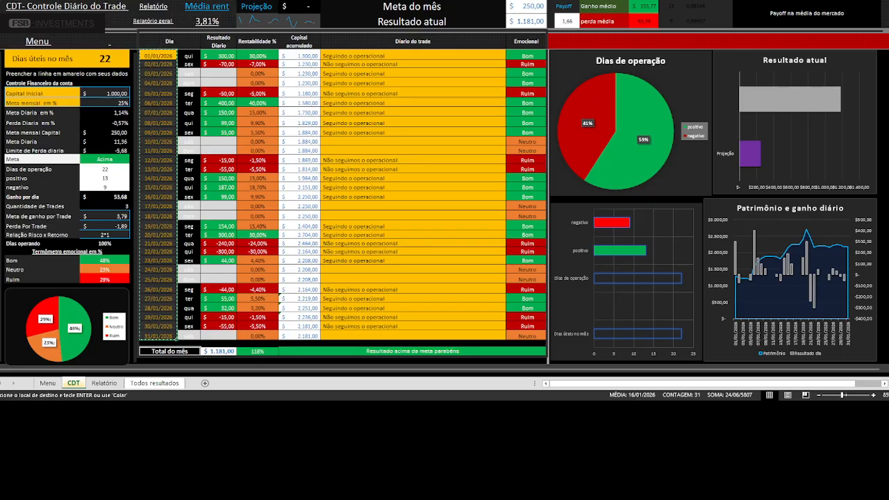
- Clear all existing records, from Dia through Emocional, below the table headers on the Todos resultados sheet
click(158, 23)
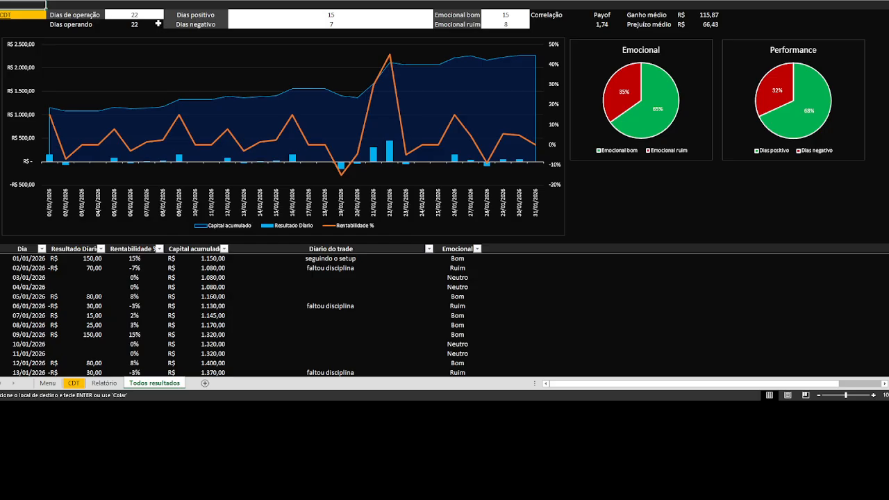
click(28, 250)
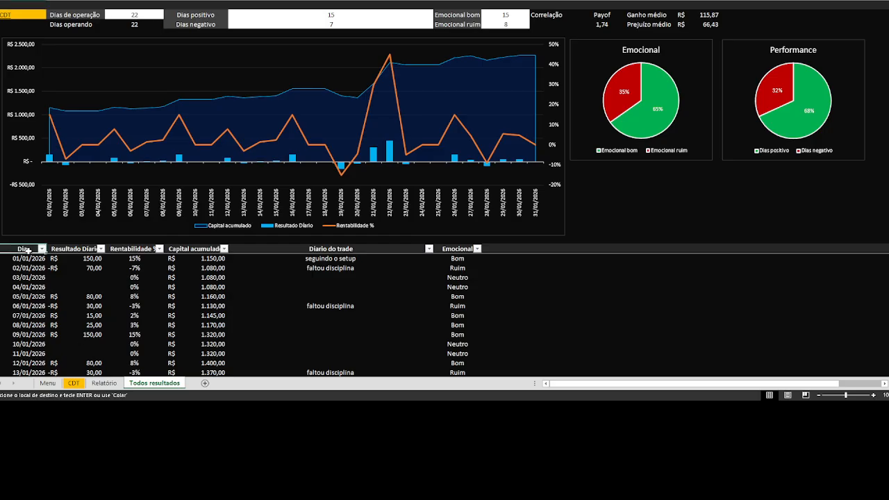
click(30, 258)
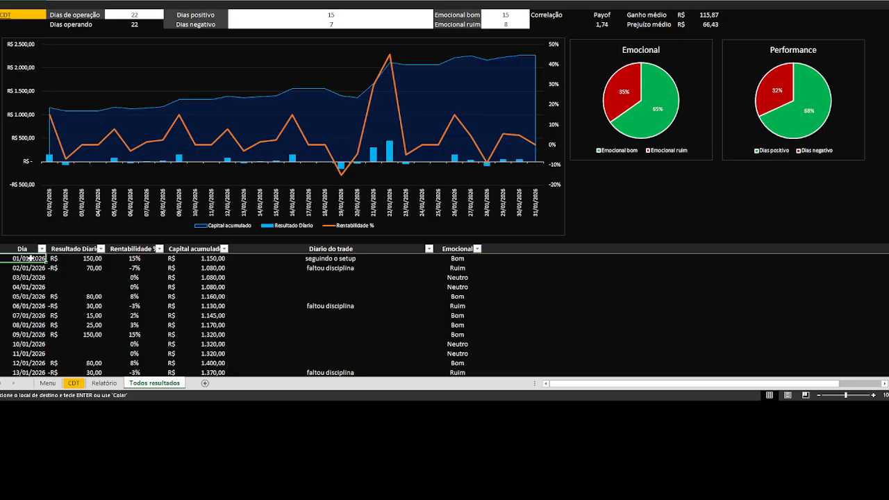
key(shift+Right)
key(shift+Right)
key(shift+Right)
key(shift+Right)
key(shift+Right)
key(shift+Right)
key(shift+Left)
key(ctrl+shift+Down)
key(Delete)
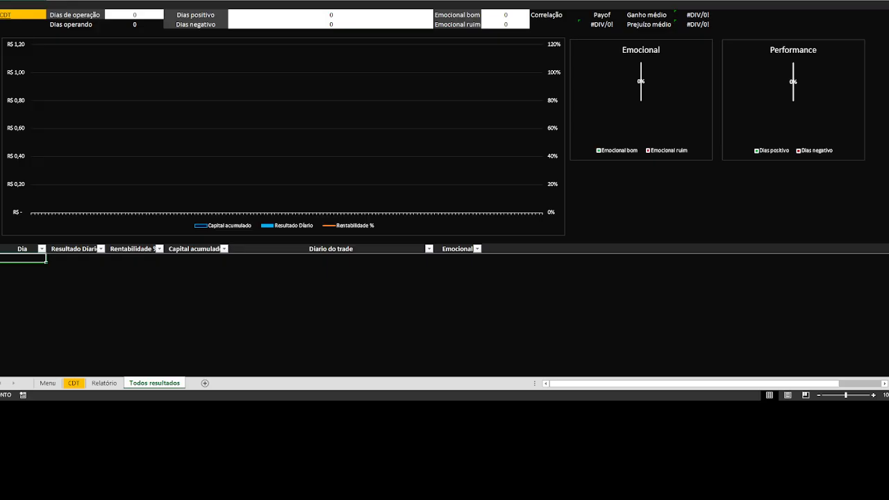
- Copy the dates 01/01/2026 to 31/01/2026 from the CDT sheet into the Dia column of Todos resultados
click(75, 383)
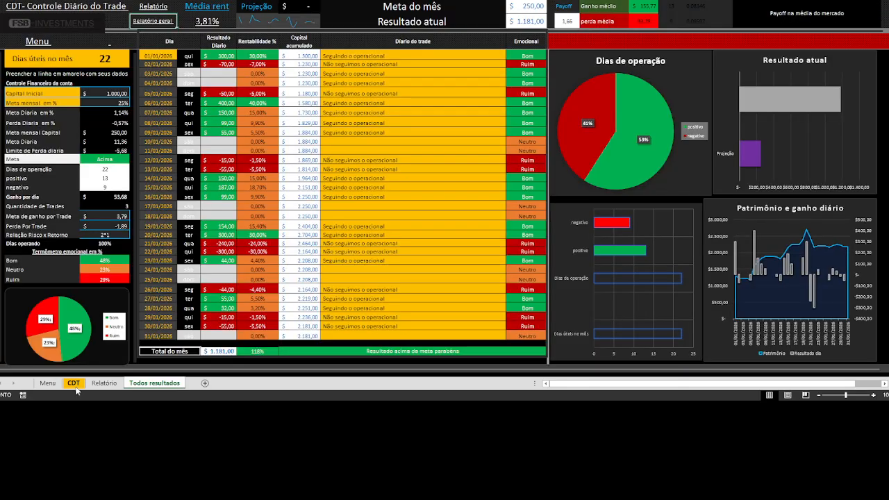
click(150, 58)
key(shift+Down)
key(shift+Down)
key(shift+Down)
key(shift+Down)
key(shift+Down)
key(shift+Down)
key(shift+Down)
key(shift+Down)
key(shift+Down)
key(shift+Down)
key(shift+Down)
key(shift+Down)
key(shift+Down)
key(shift+Down)
key(shift+Down)
key(shift+Down)
key(shift+Down)
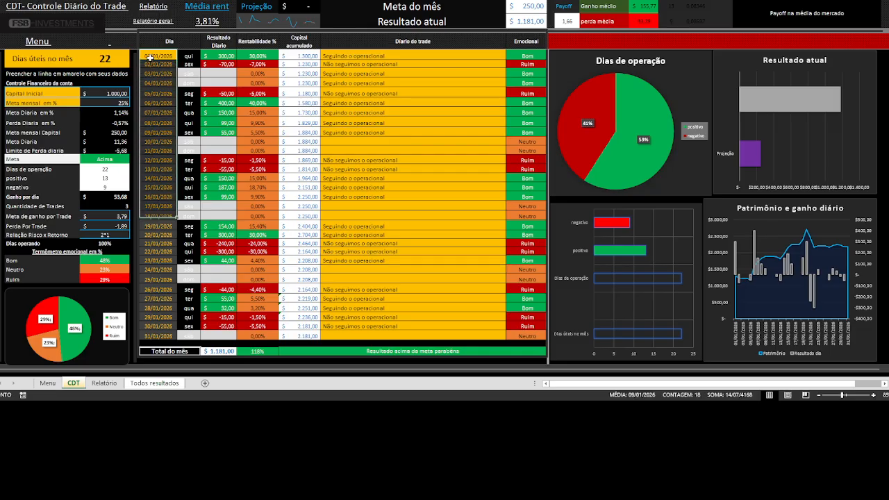
key(shift+Down)
key(shift+Down)
key(shift+Down)
key(shift+Down)
key(shift+Down)
key(shift+Down)
key(shift+Down)
key(shift+Down)
key(shift+Down)
key(shift+Down)
key(shift+Down)
key(shift+Down)
key(shift+Down)
key(ctrl+c)
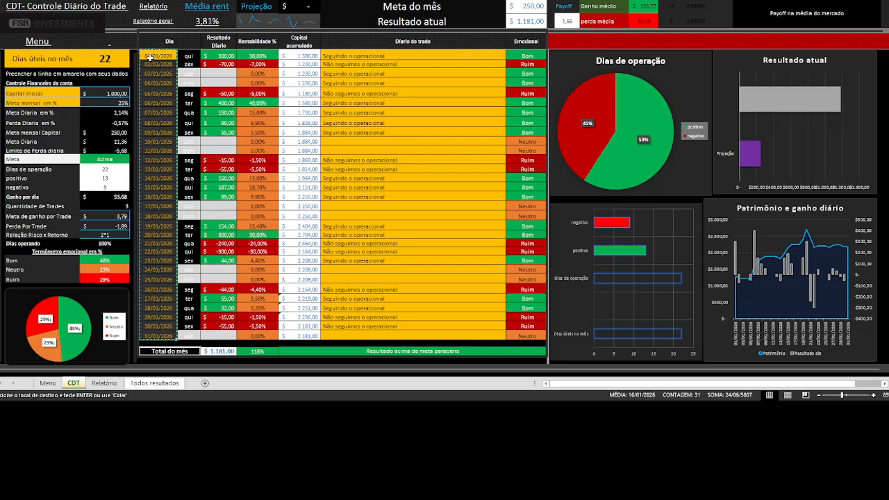
click(144, 20)
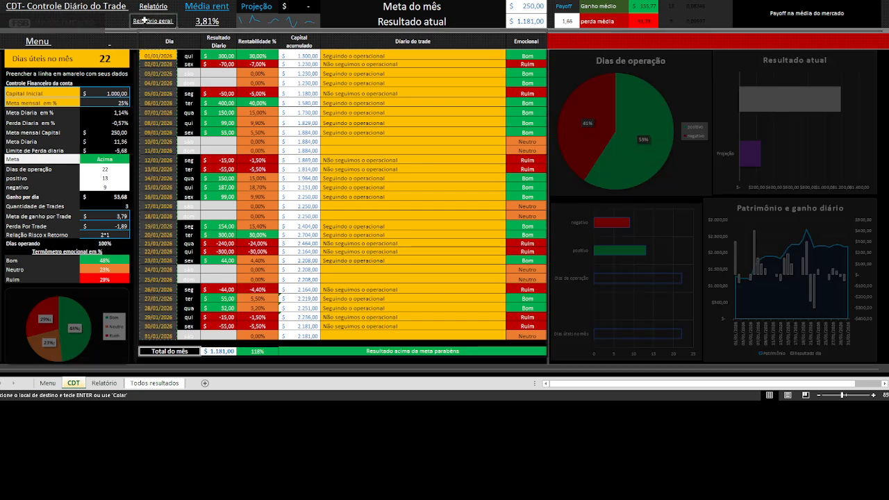
click(20, 258)
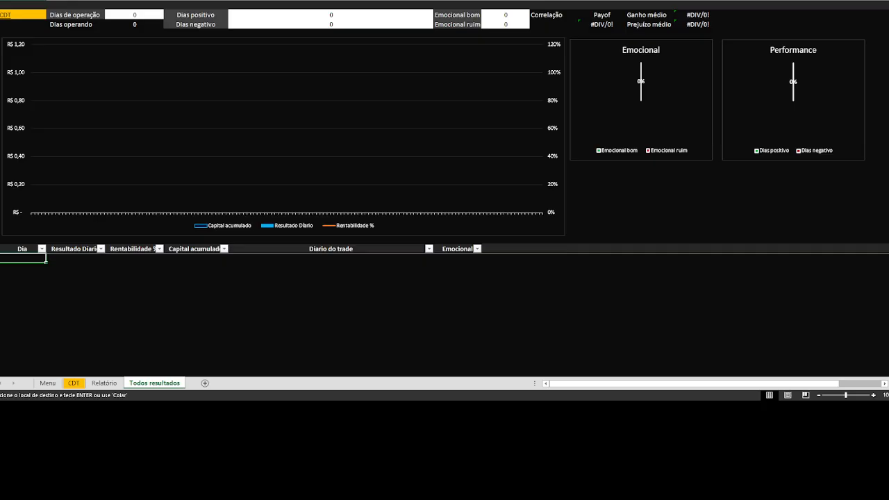
key(ctrl+v)
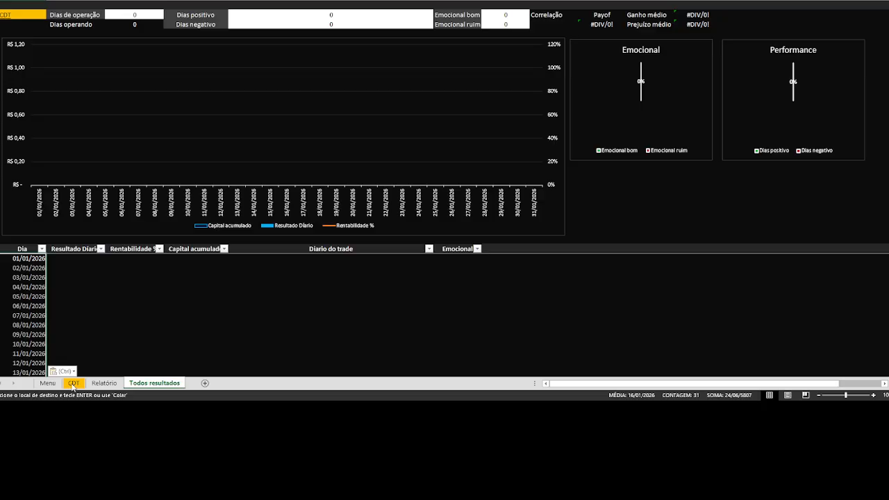
- Copy the January data from Resultado Diario through Emocional on the CDT sheet into the matching columns of Todos resultados, beside the dates
click(7, 15)
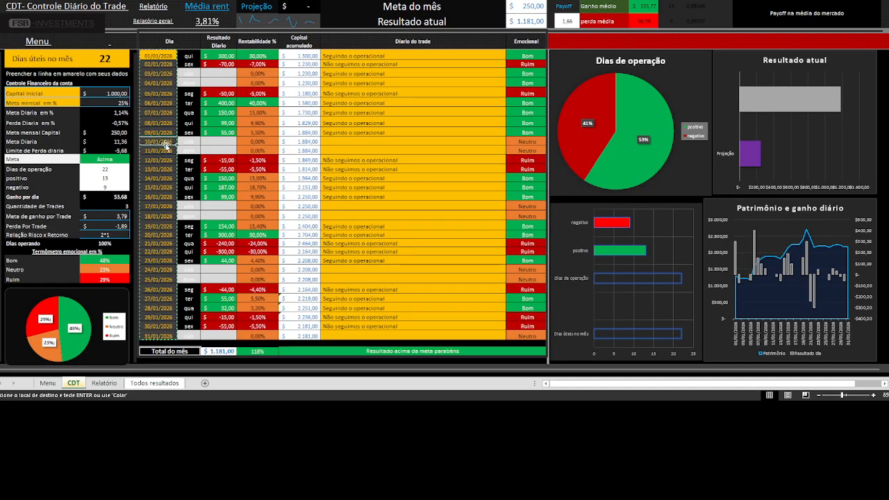
key(Escape)
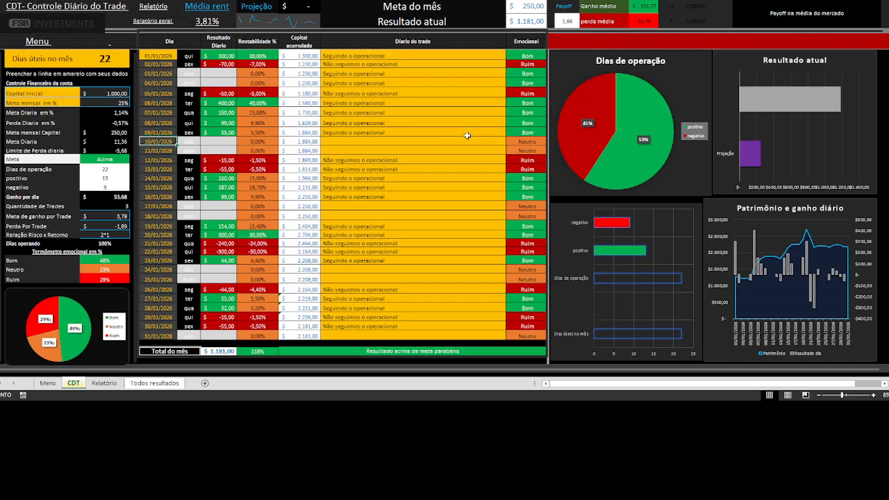
click(186, 54)
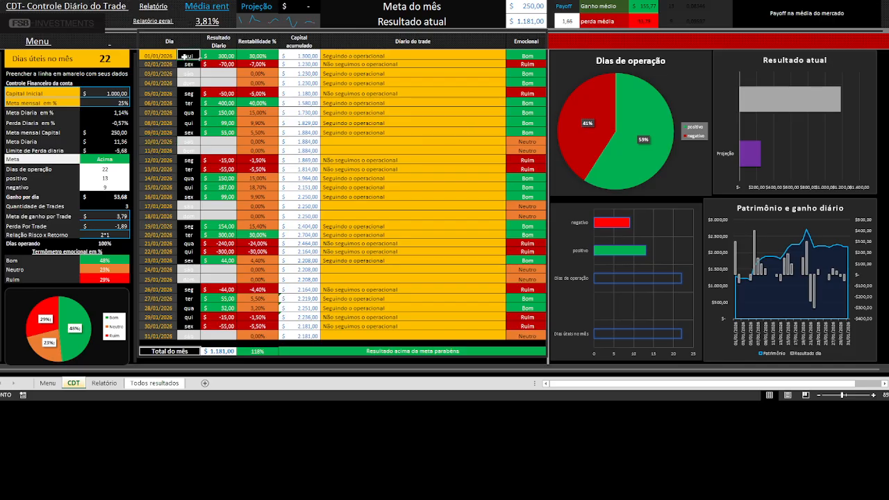
key(Right)
key(ctrl+shift+Right)
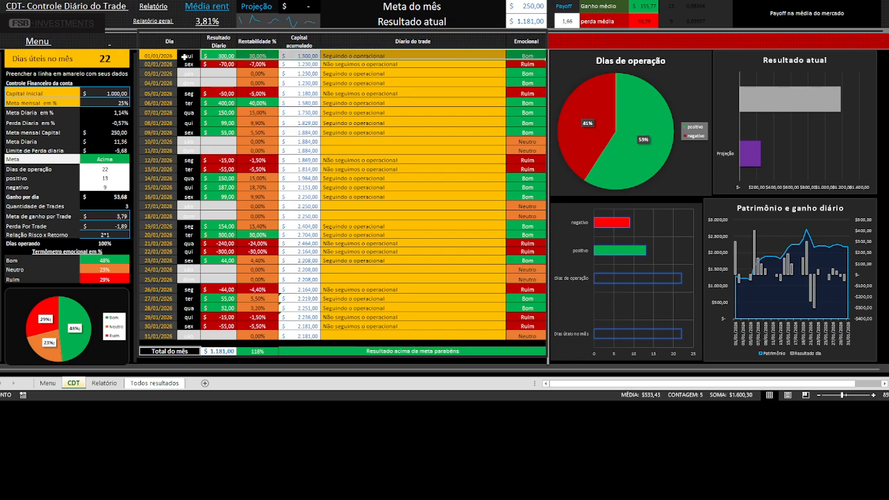
key(shift+Left)
key(shift+Left)
key(shift+Left)
key(shift+Left)
key(shift+Right)
key(shift+Right)
key(shift+Right)
key(shift+Right)
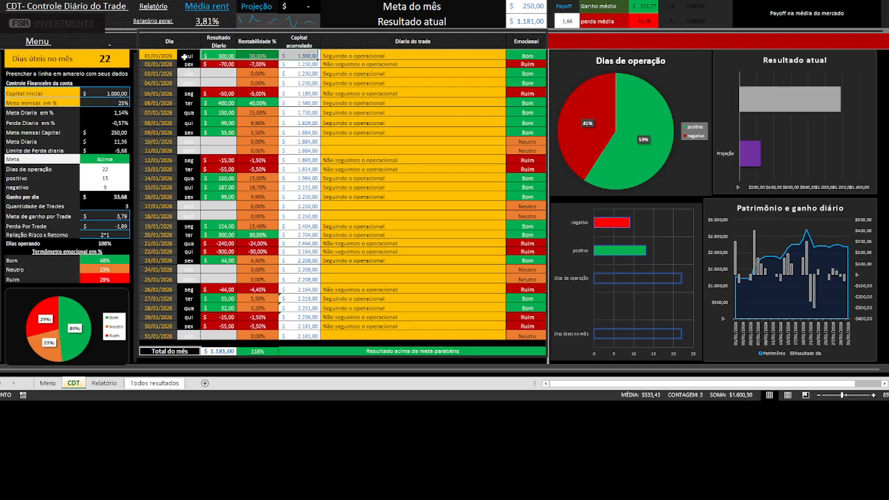
key(shift+Down)
key(shift+Down)
key(shift+Down)
key(shift+Down)
key(shift+Down)
key(shift+Down)
key(shift+Down)
key(shift+Down)
key(shift+Down)
key(shift+Down)
key(shift+Down)
key(shift+Down)
key(shift+Down)
key(shift+Down)
key(shift+Down)
key(shift+Down)
key(shift+Down)
key(shift+Down)
key(shift+Down)
key(shift+Down)
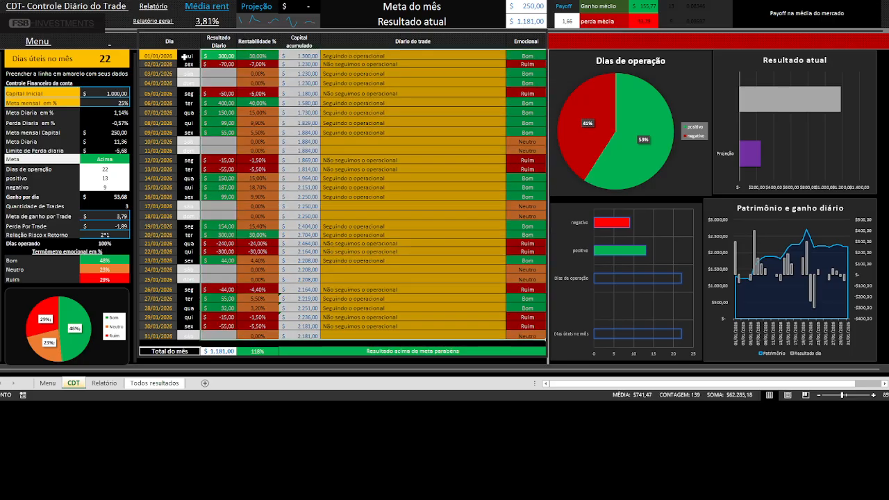
key(ctrl+c)
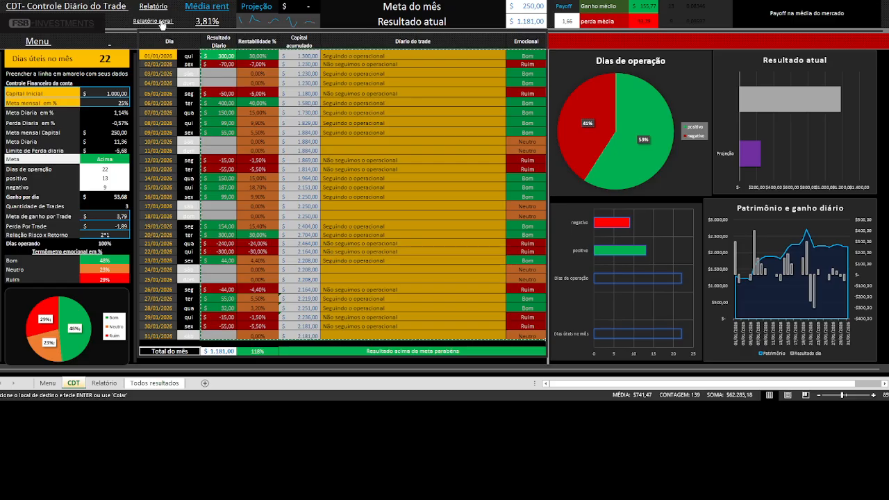
key(ctrl+Page_Down)
key(ctrl+Page_Down)
click(64, 256)
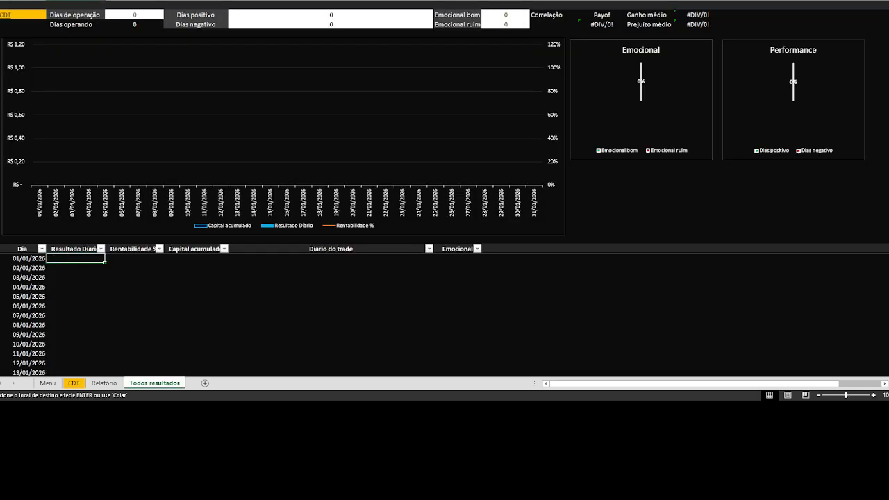
key(ctrl+v)
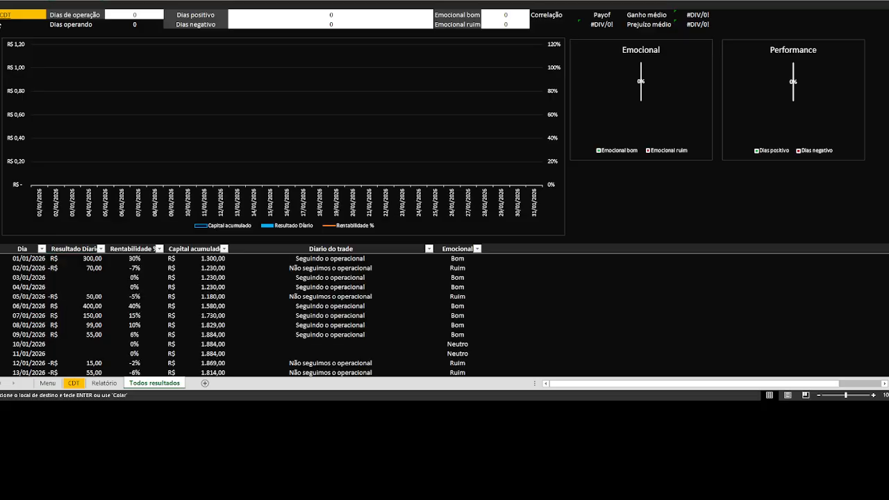
click(234, 341)
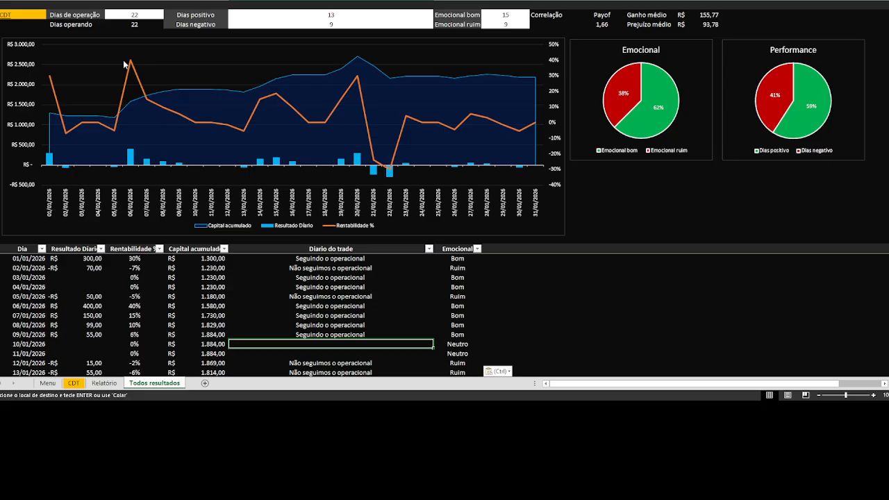
- Examine the January indicators and charts on the Relatório sheet, including the Ganho % figure
click(4, 16)
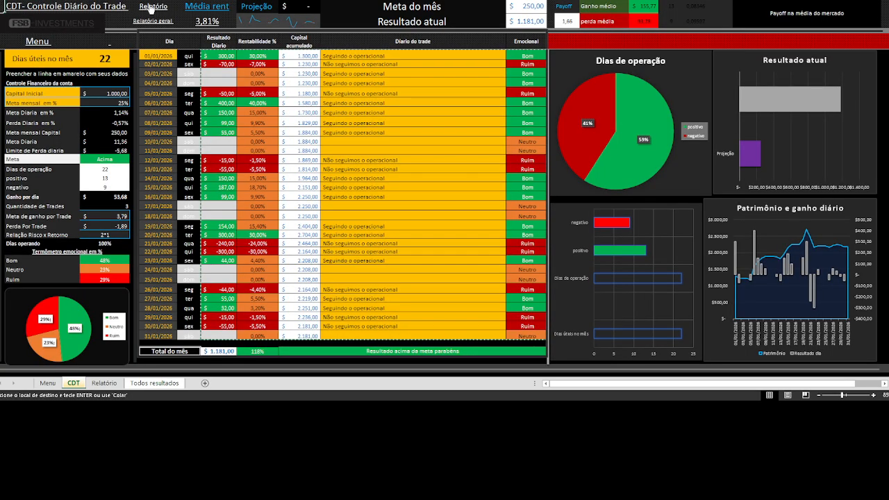
click(149, 6)
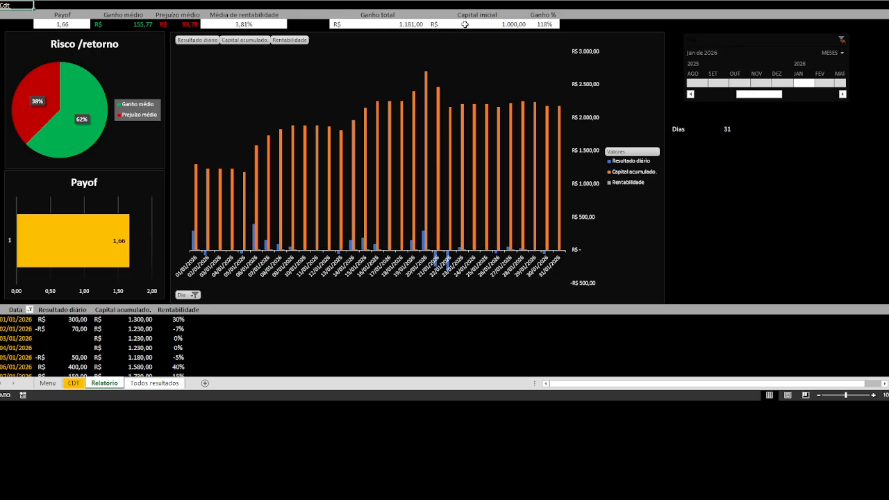
click(532, 21)
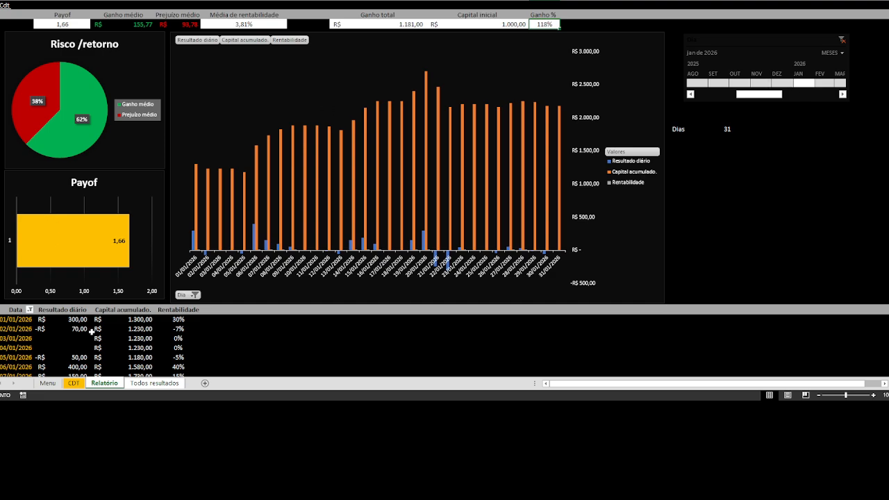
- Review the Todos resultados general report and the Relatório sheet once more, returning to the CDT sheet
click(4, 7)
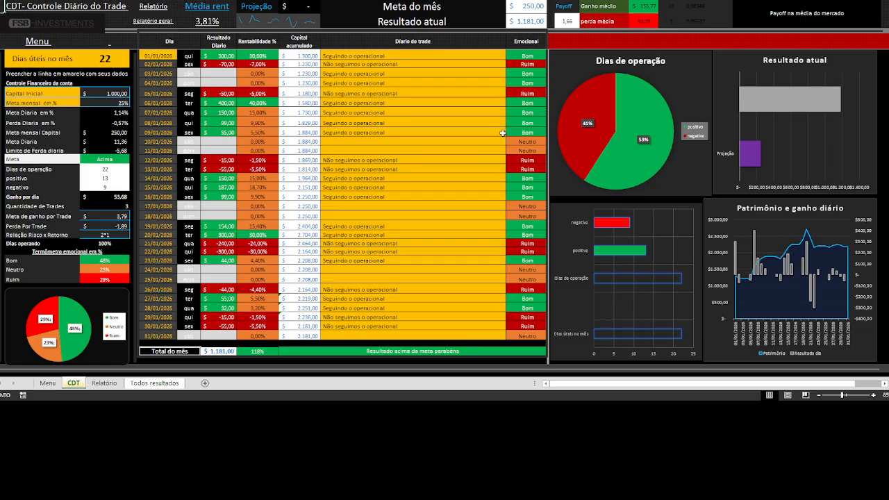
click(164, 21)
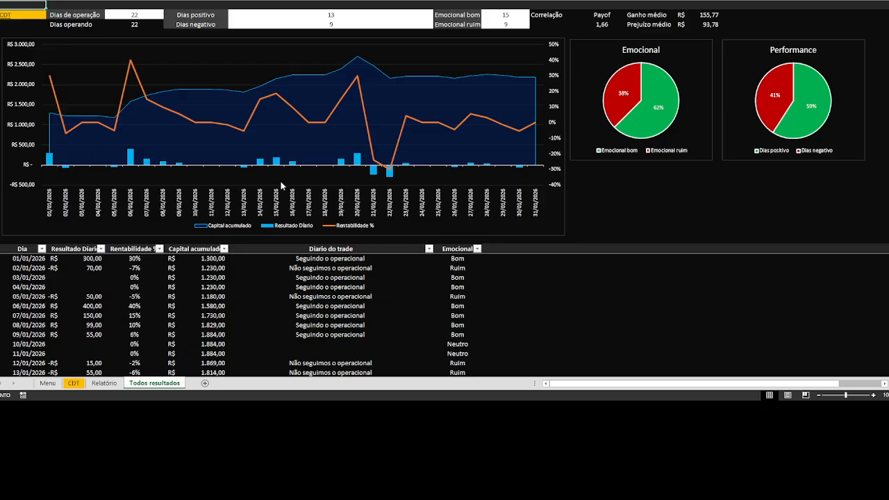
click(21, 15)
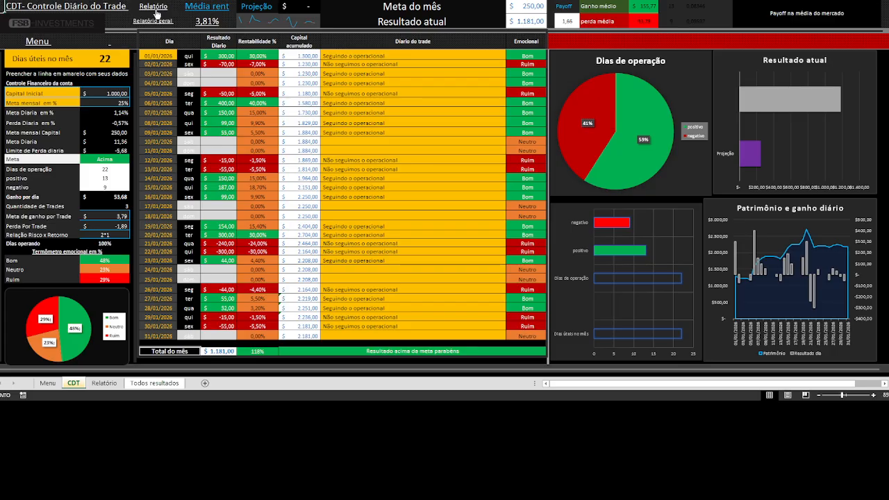
click(154, 8)
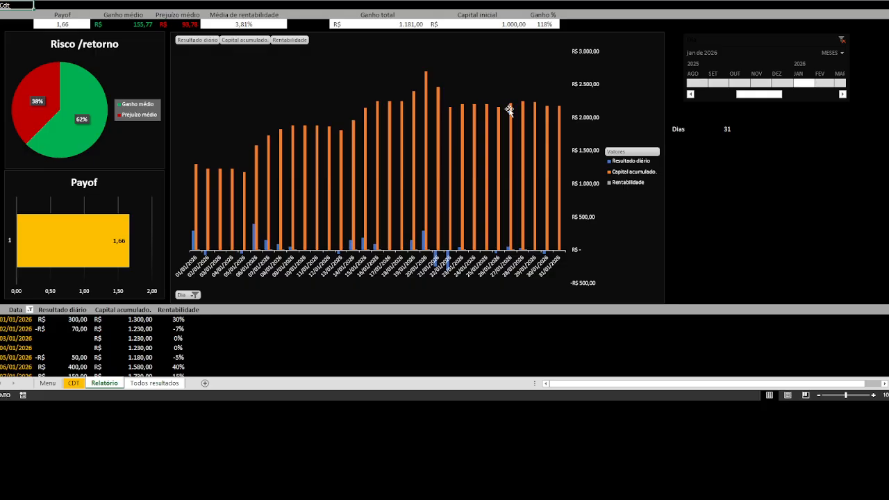
key(Return)
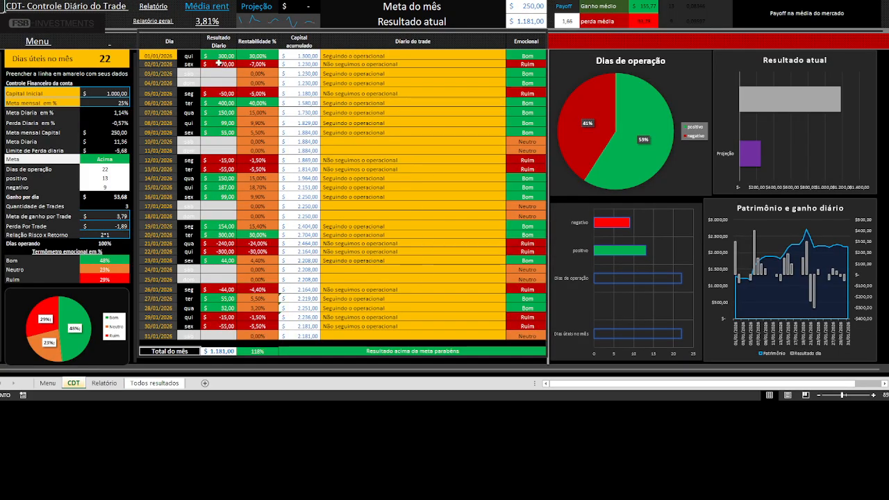
click(151, 55)
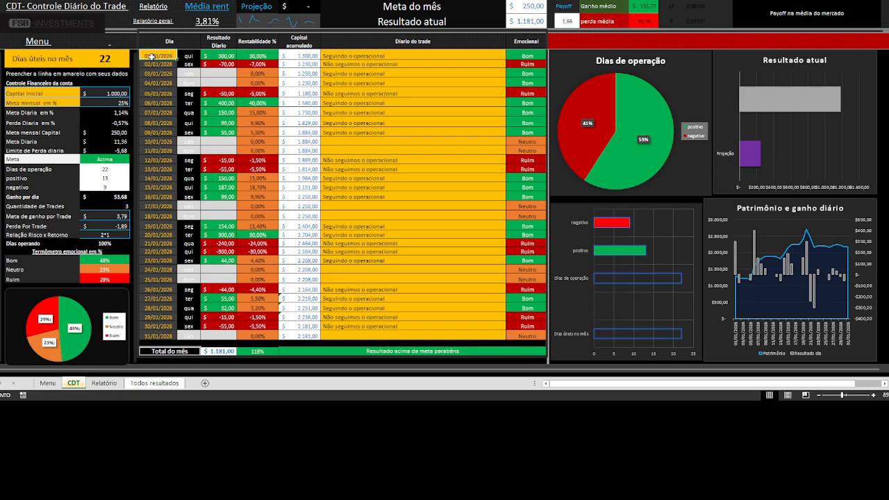
text(01/02)
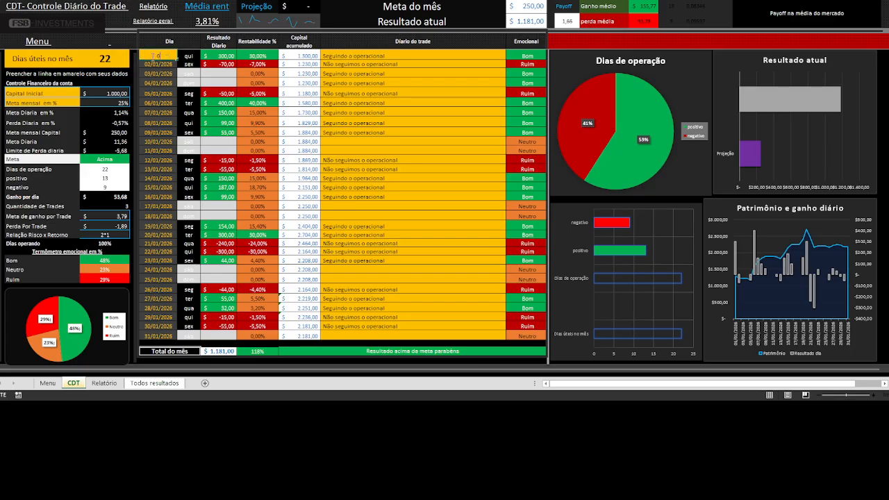
key(Escape)
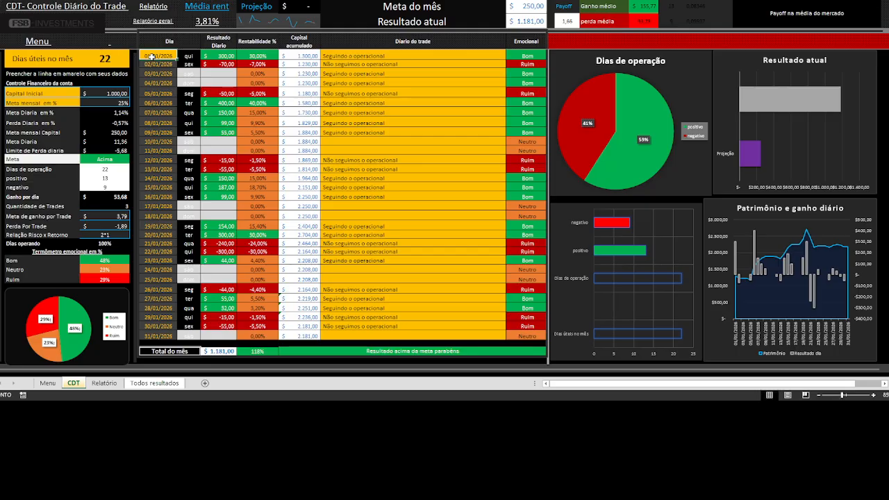
- Set the Capital Inicial on the CDT sheet to 2181
click(82, 93)
key(Right)
text(2181)
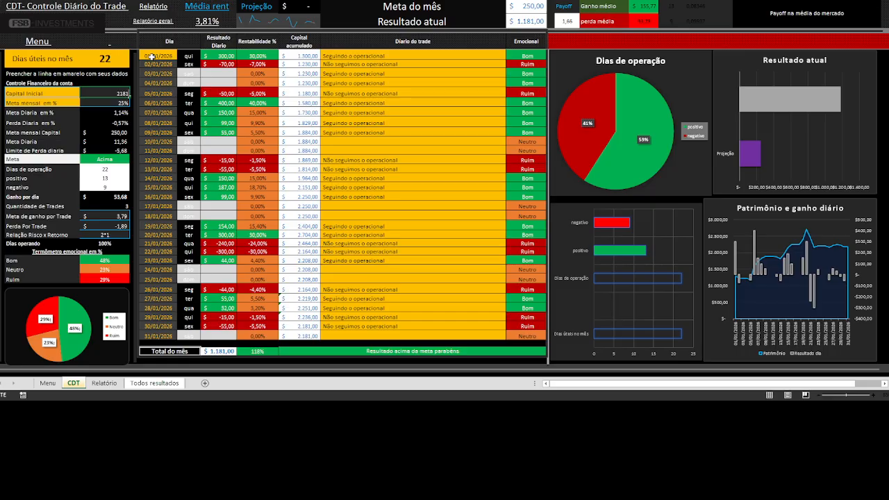
key(Return)
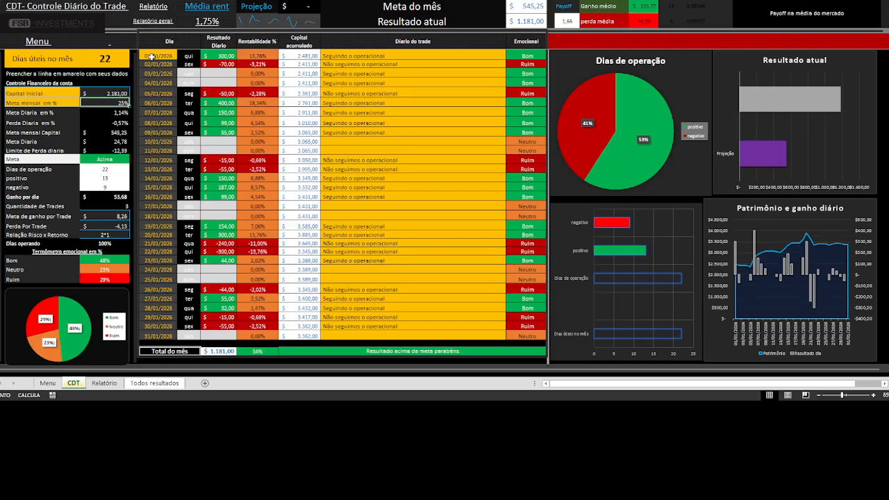
- Clear every Resultado Diario entry on the CDT sheet, from the first to the last day of the month
key(Right)
key(Right)
key(Up)
key(Right)
key(Right)
key(Up)
key(Up)
key(Up)
key(Up)
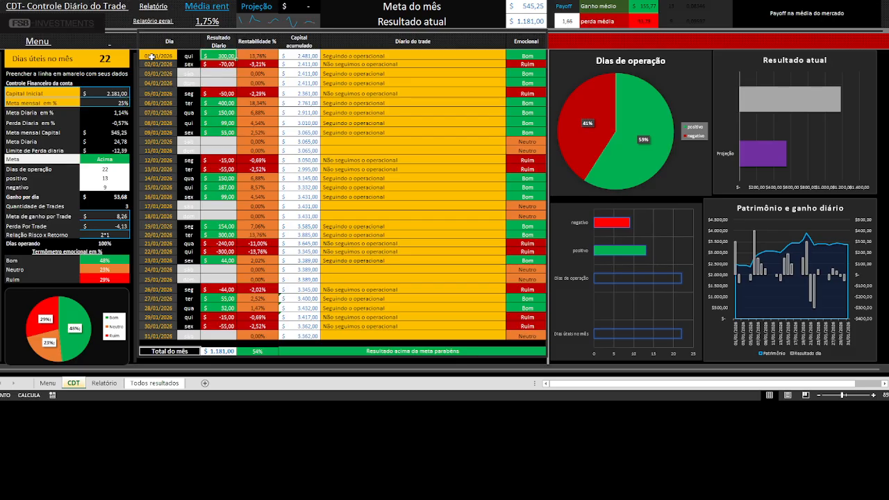
key(shift+Down)
key(shift+Down)
key(shift+Down)
key(shift+Down)
key(shift+Down)
key(shift+Down)
key(shift+Down)
key(shift+Down)
key(shift+Down)
key(shift+Down)
key(shift+Down)
key(shift+Down)
key(shift+Down)
key(shift+Down)
key(shift+Down)
key(shift+Down)
key(shift+Down)
key(shift+Down)
key(shift+Down)
key(shift+Down)
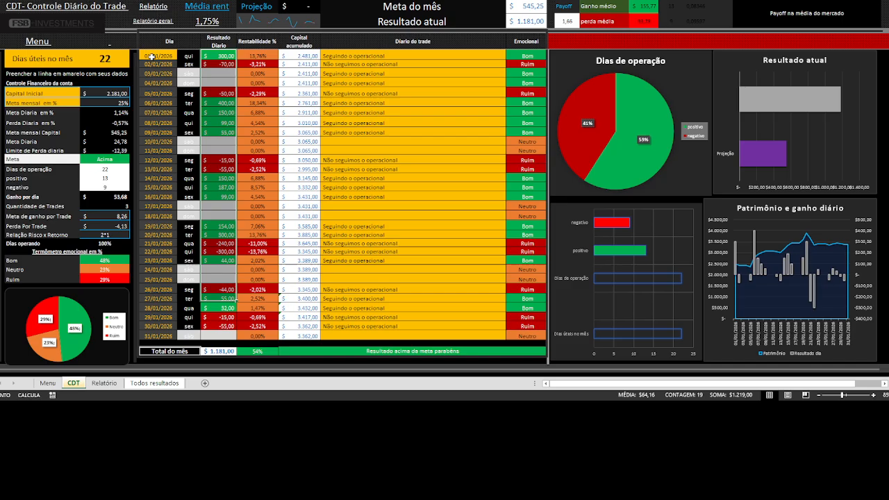
key(shift+Down)
key(shift+Down)
key(shift+Down)
key(shift+Down)
key(Delete)
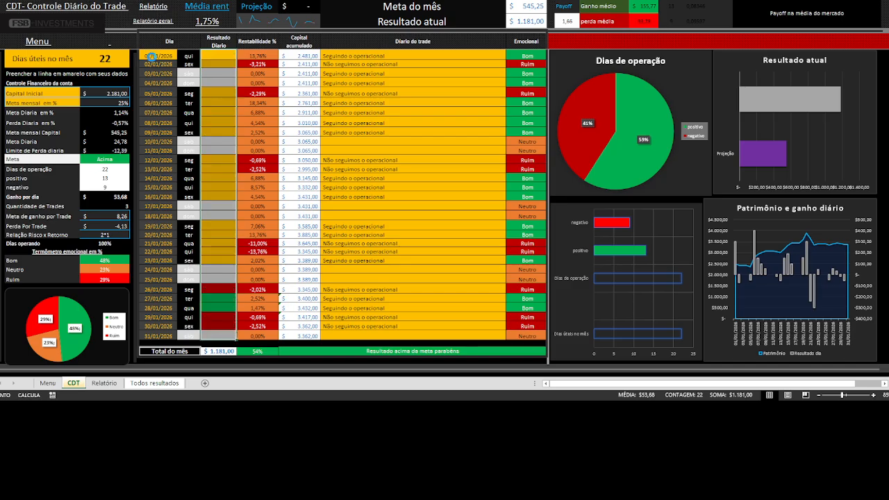
- Clear all Diario do trade and Emocional entries for the whole month on the CDT sheet
key(Right)
key(shift+Right)
key(shift+Down)
key(shift+Down)
key(shift+Down)
key(shift+Down)
key(shift+Down)
key(shift+Down)
key(shift+Down)
key(shift+Down)
key(shift+Down)
key(shift+Down)
key(shift+Down)
key(shift+Down)
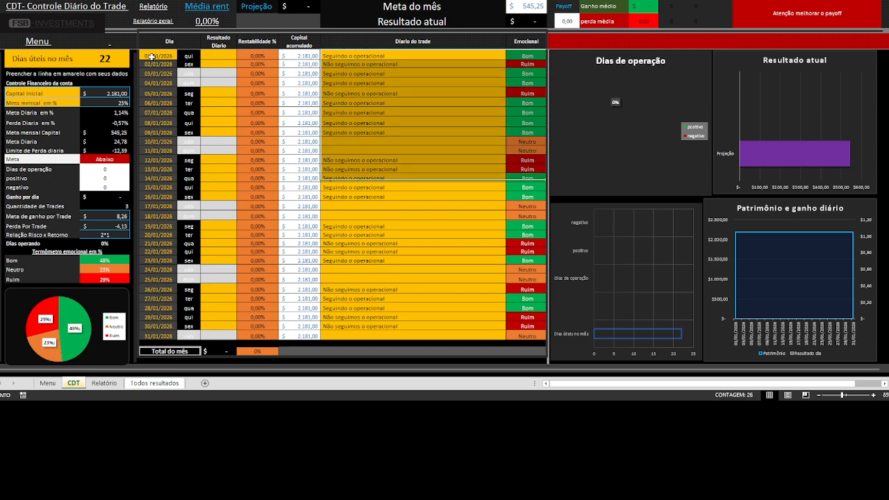
key(shift+Down)
key(shift+Down)
key(shift+Down)
key(shift+Down)
key(shift+Down)
key(shift+Down)
key(shift+Down)
key(shift+Down)
key(shift+Down)
key(shift+Down)
key(shift+Down)
key(shift+Down)
key(shift+Down)
key(shift+Down)
key(shift+Down)
key(shift+Down)
key(shift+Down)
key(shift+Down)
key(Delete)
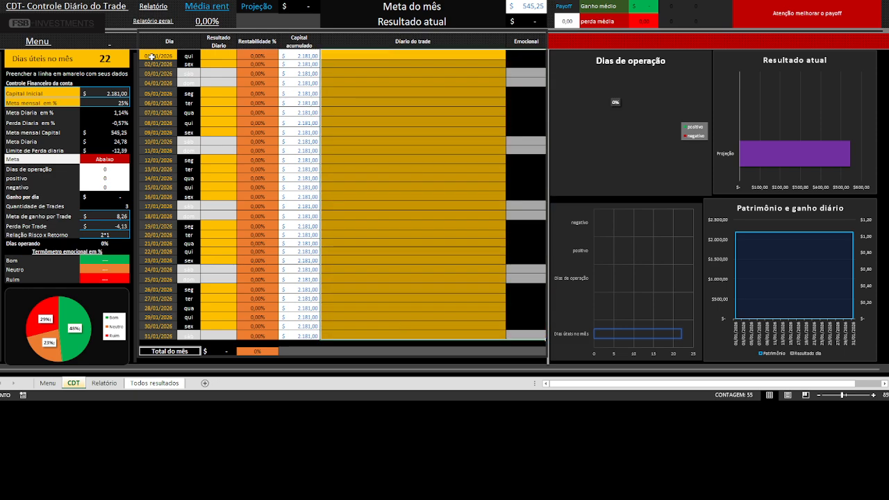
key(Left)
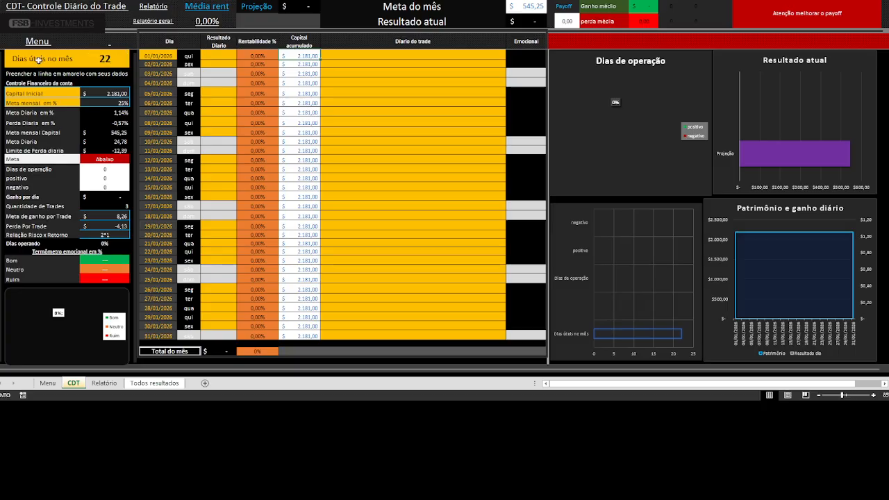
- Set the first date in the CDT sheet's Dia column to 01/02 to start the February diary
click(109, 60)
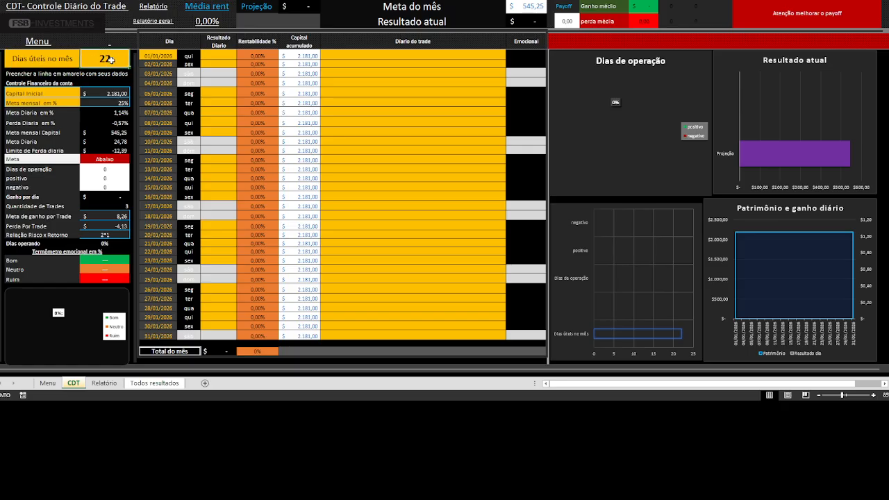
click(164, 57)
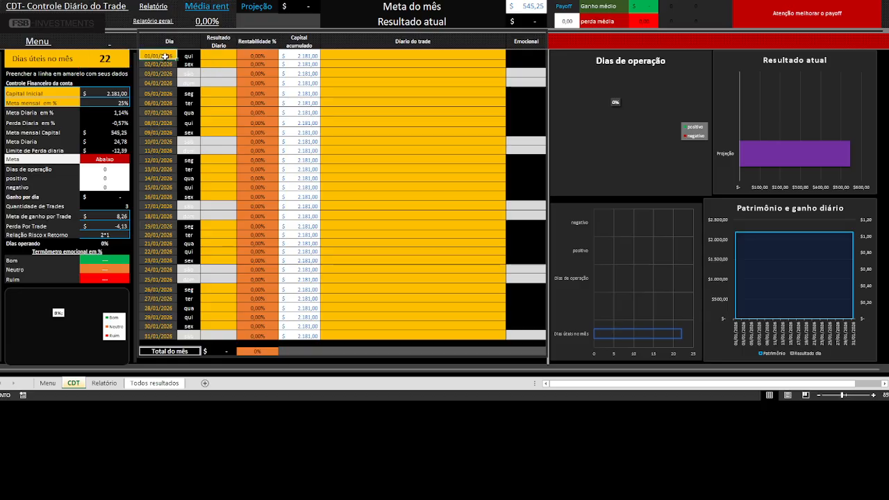
text(01)
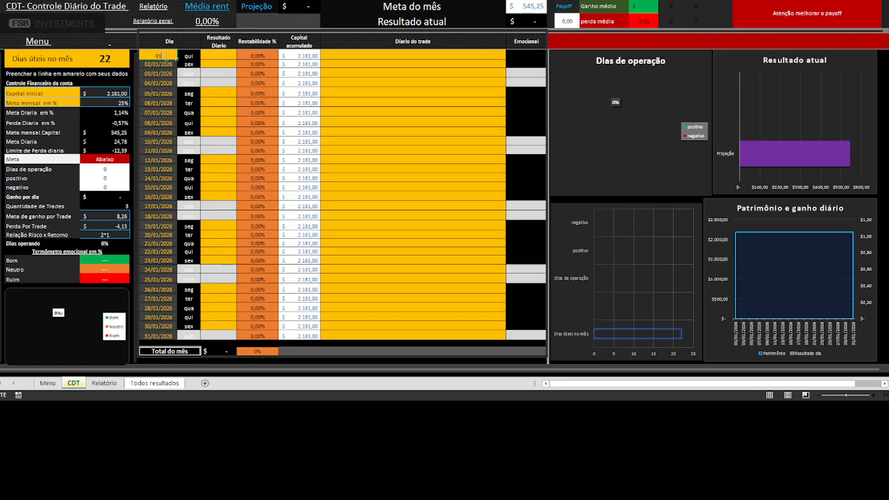
text(/02)
key(Return)
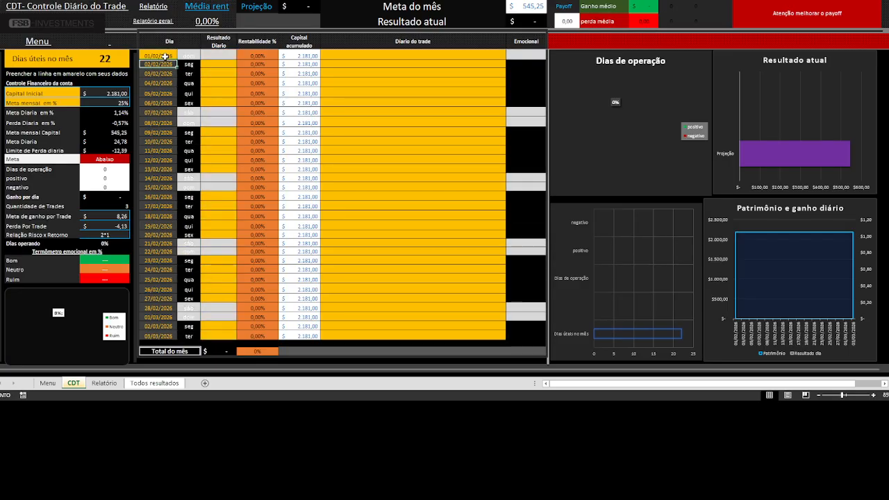
key(Left)
key(Left)
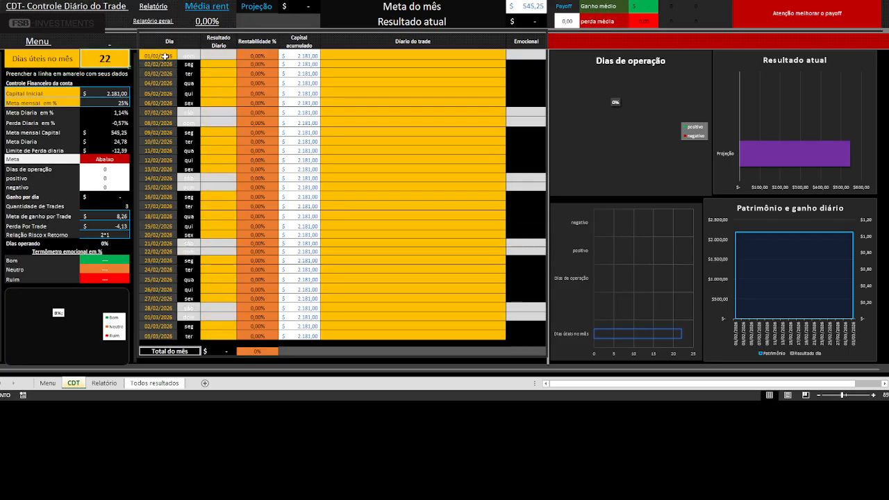
key(Right)
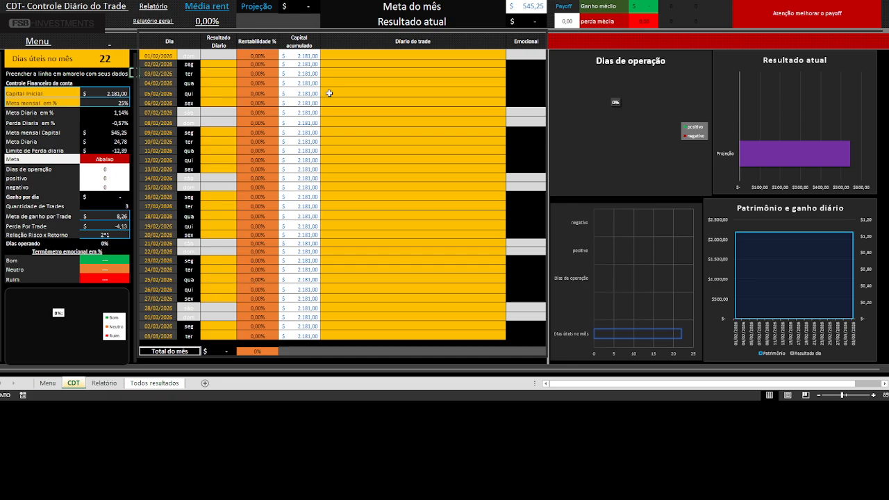
click(214, 64)
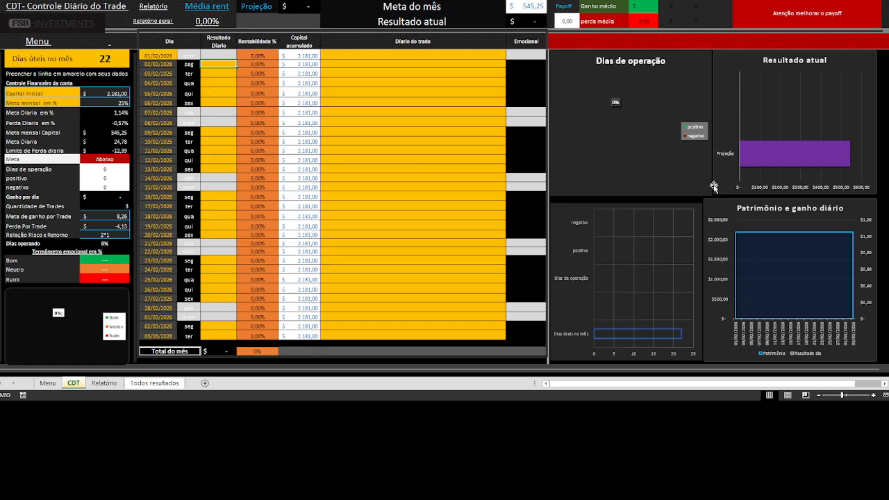
click(110, 91)
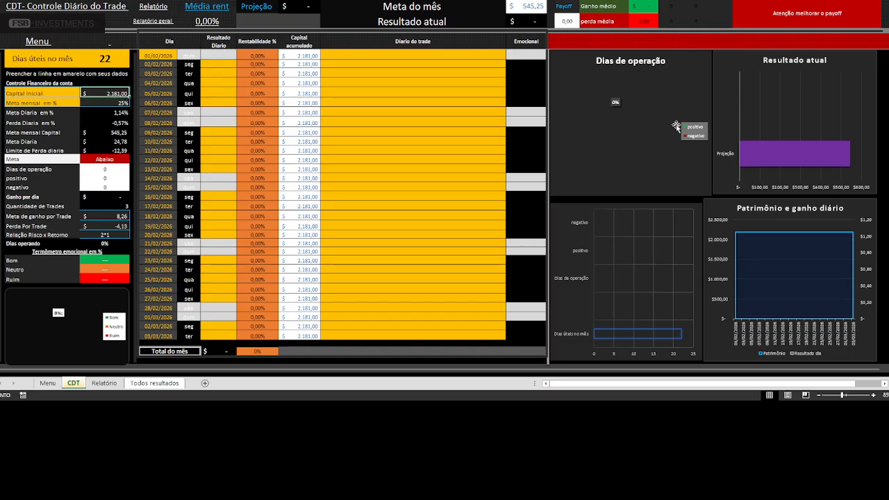
key(Down)
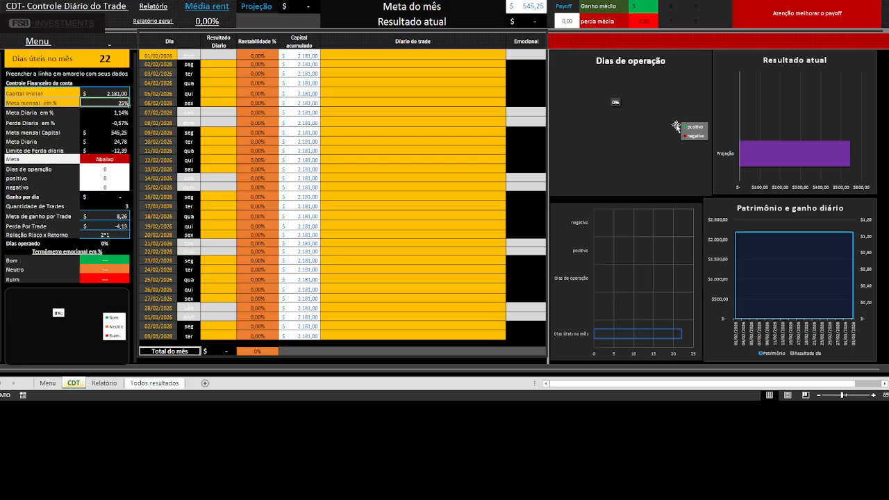
key(Up)
key(Up)
key(Up)
key(Up)
key(Right)
key(Right)
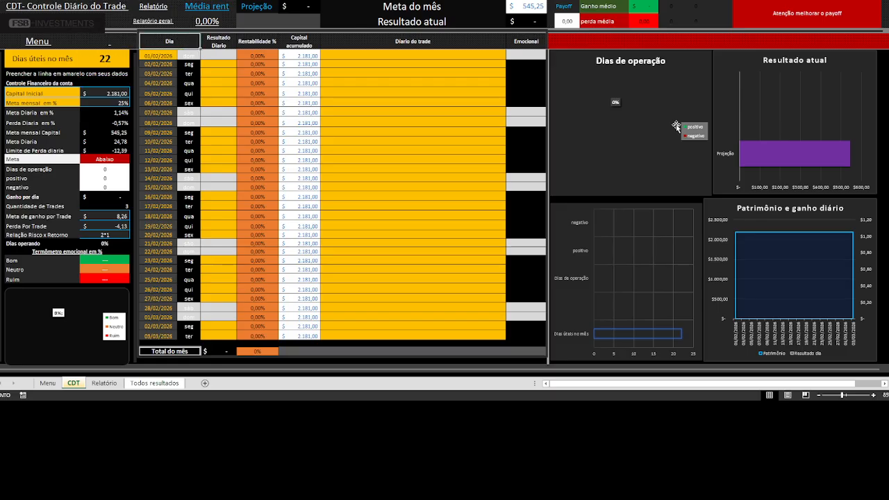
key(Right)
key(Up)
key(Up)
key(Left)
key(Down)
key(Down)
key(Down)
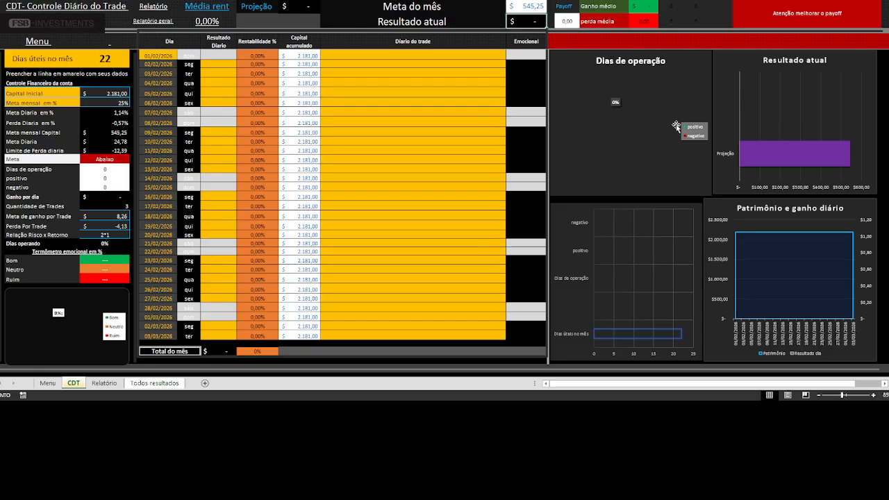
key(Down)
key(Down)
key(Down)
key(Down)
key(Left)
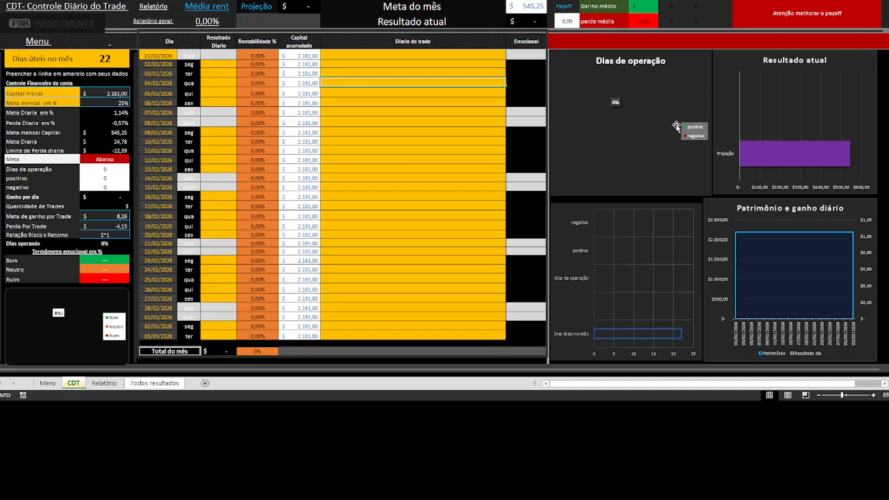
key(Left)
key(Up)
key(Up)
key(Up)
key(Right)
key(Right)
key(Up)
key(Up)
key(Left)
key(Left)
key(Left)
key(Left)
key(Left)
key(Down)
key(Down)
key(Down)
key(Down)
key(Right)
key(Up)
key(Up)
key(Right)
key(Right)
key(Left)
key(Left)
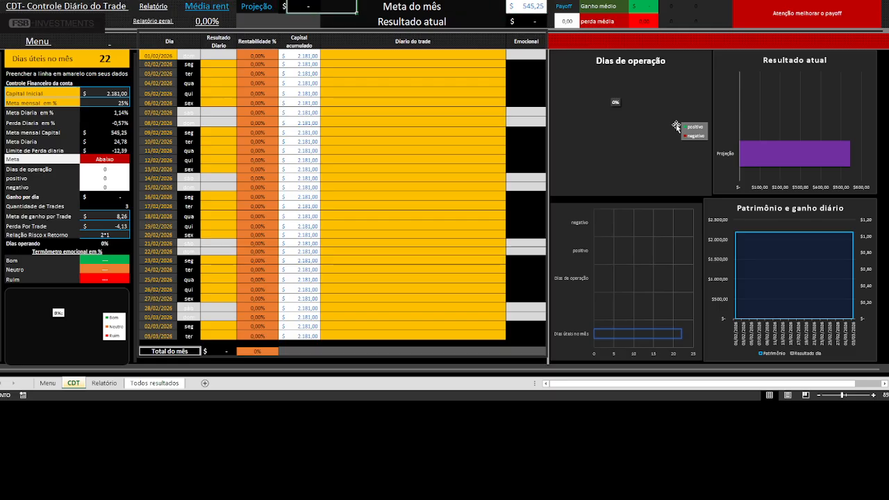
key(Right)
key(Right)
key(Down)
key(Left)
key(Right)
key(Down)
key(Right)
key(Right)
key(Right)
key(Right)
key(Down)
key(Left)
key(Right)
key(Right)
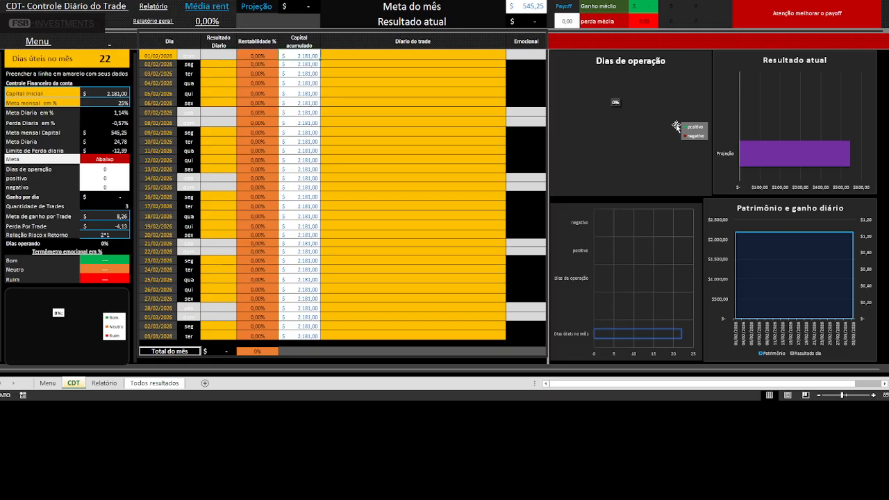
key(Down)
key(Down)
key(Down)
key(Down)
key(Down)
key(Down)
key(Down)
key(Down)
key(Down)
key(Down)
key(Down)
key(Down)
key(Down)
key(Down)
key(Down)
key(Down)
key(Down)
key(Down)
key(Down)
key(Down)
key(Down)
key(Down)
key(Down)
key(Down)
key(Down)
key(Left)
key(Left)
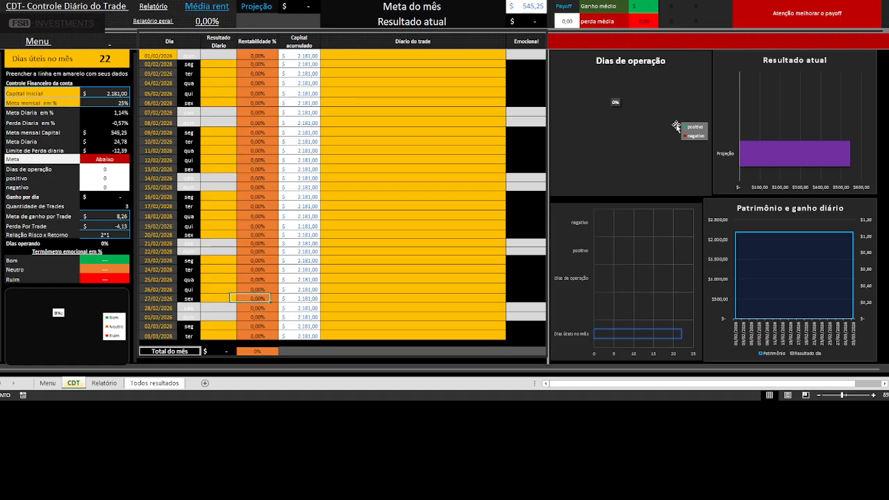
key(Up)
key(Up)
key(Up)
key(Up)
key(Up)
key(Up)
key(Up)
key(Up)
key(Up)
key(Up)
key(Up)
key(Up)
key(Up)
key(Up)
key(Up)
key(Up)
key(Up)
key(Up)
key(Up)
key(Up)
key(Left)
key(Left)
key(Left)
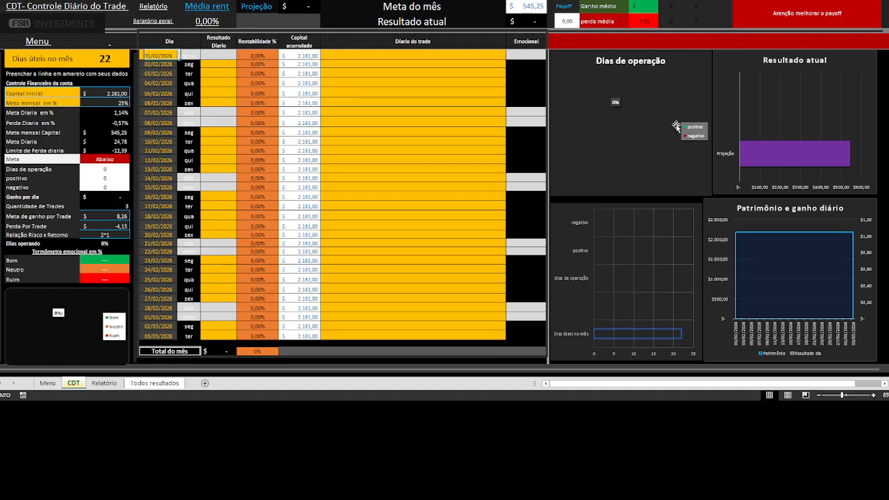
key(Down)
key(Down)
key(Down)
key(Down)
key(Left)
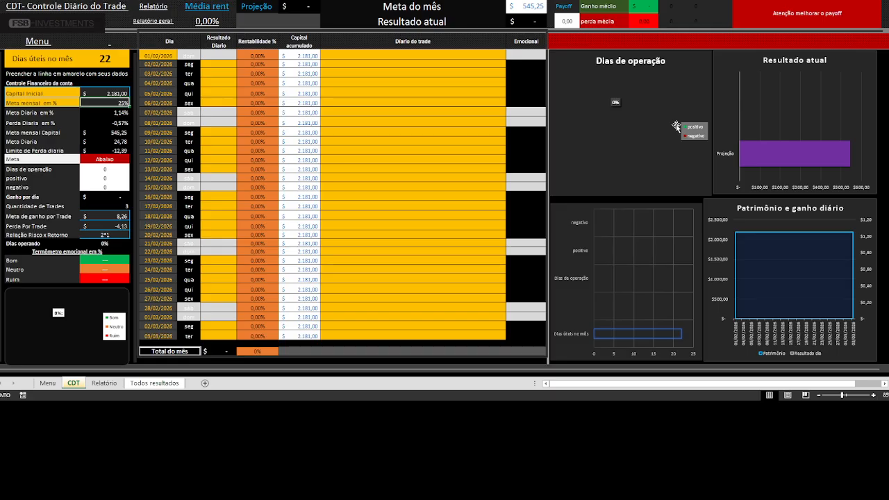
key(Left)
key(Left)
key(Right)
key(Right)
key(Right)
key(Right)
key(Right)
key(Right)
key(Right)
key(Right)
key(Right)
key(Right)
key(Left)
key(Left)
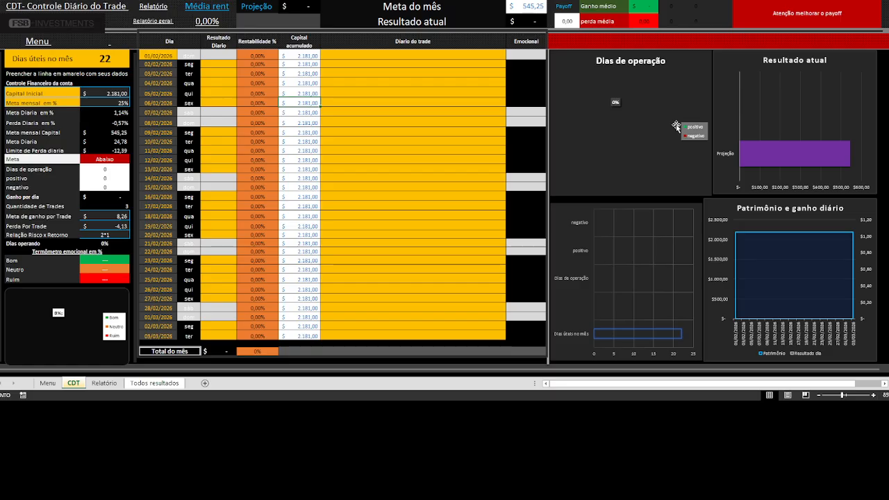
- Return from the CDT sheet to the workbook's Menu sheet
click(38, 42)
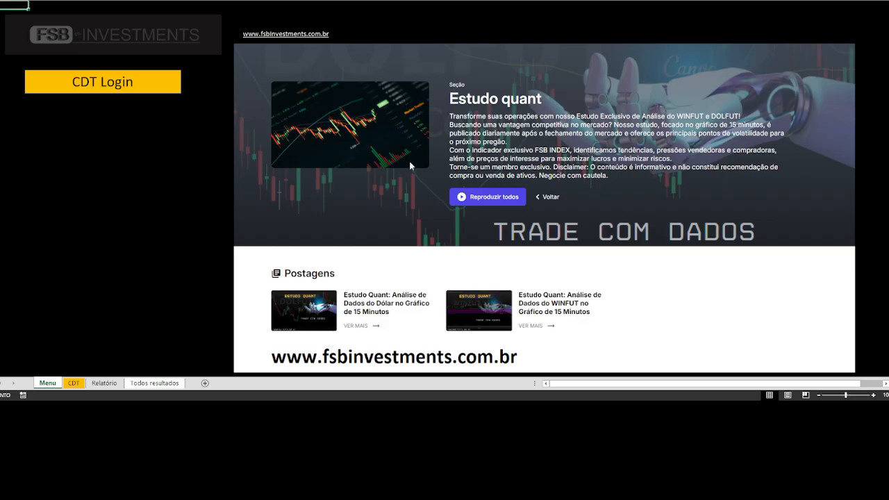